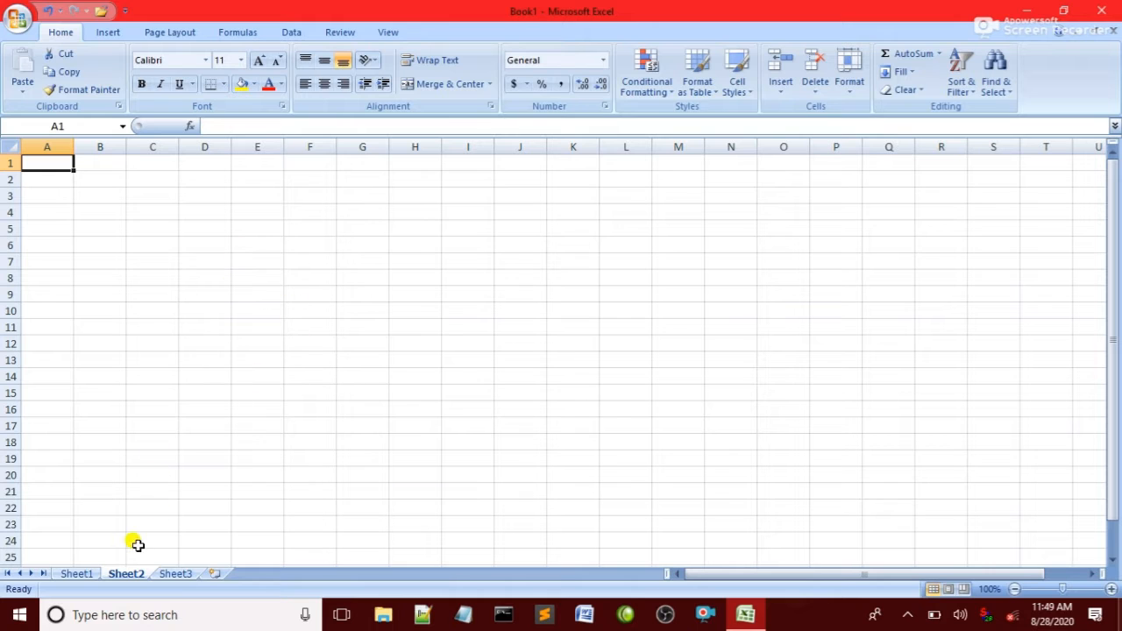
Open Sheet1 and look over the utility bill table and its due date cell.
click(78, 574)
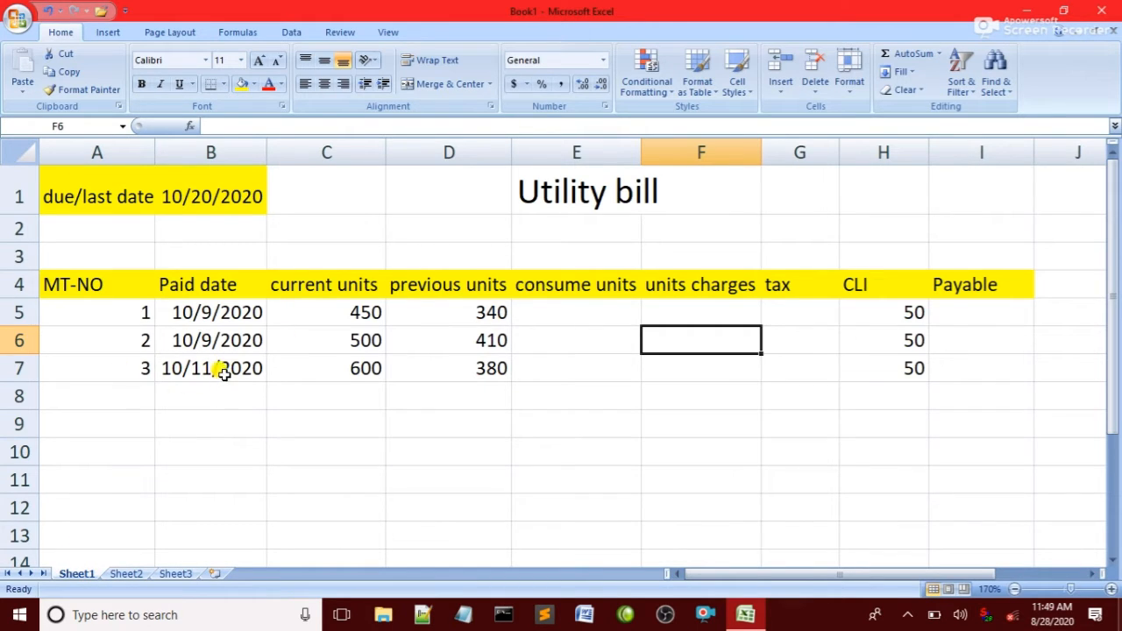
click(572, 309)
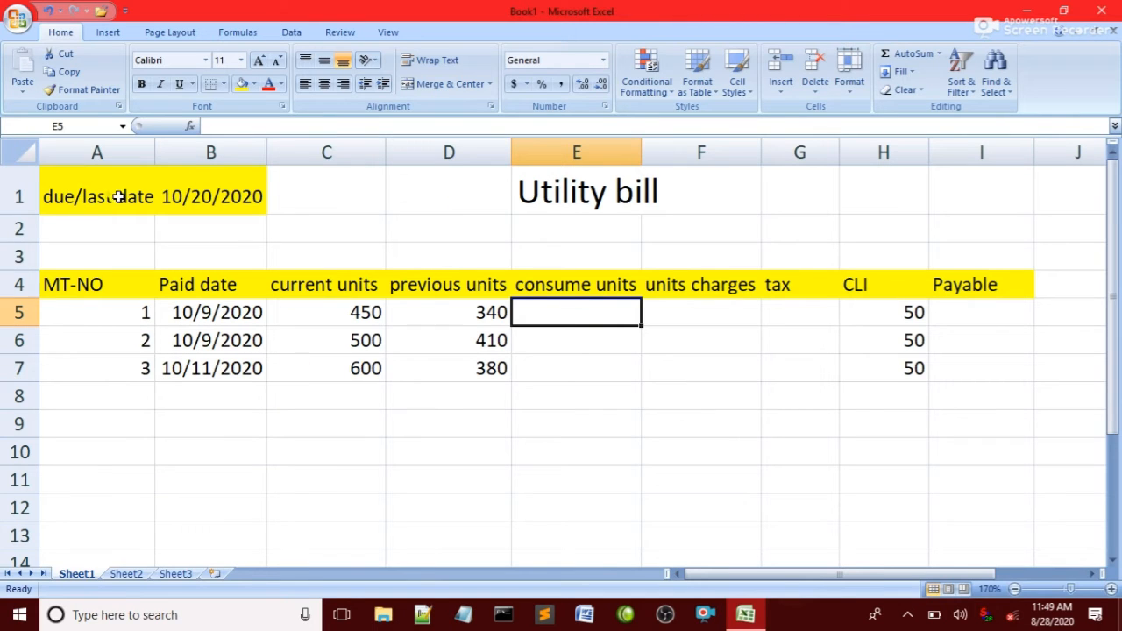
click(313, 203)
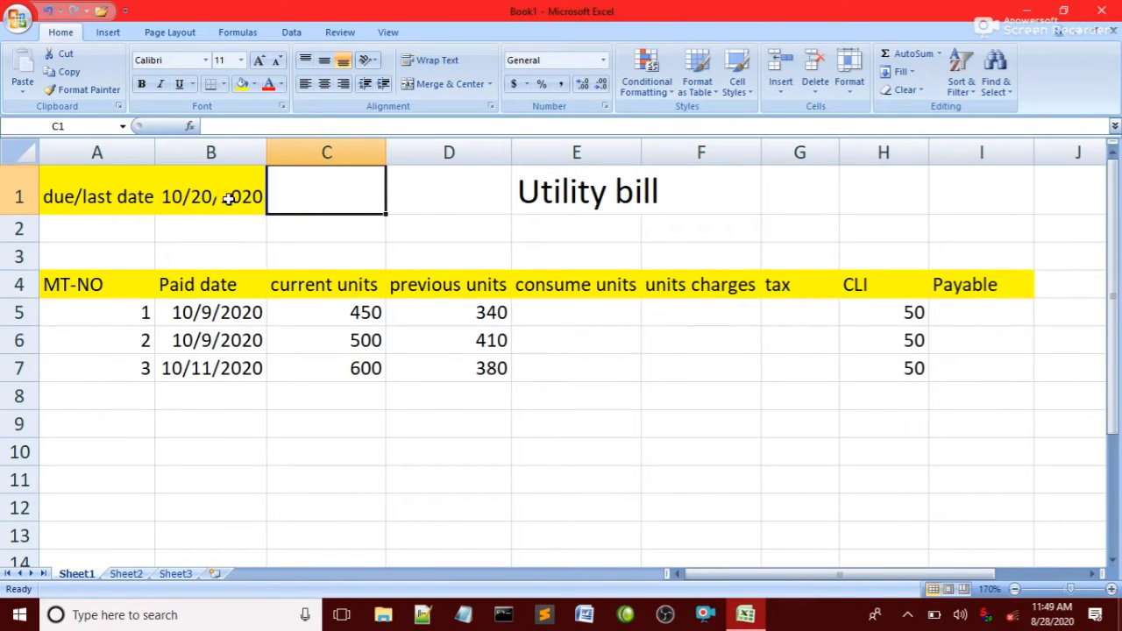
click(166, 194)
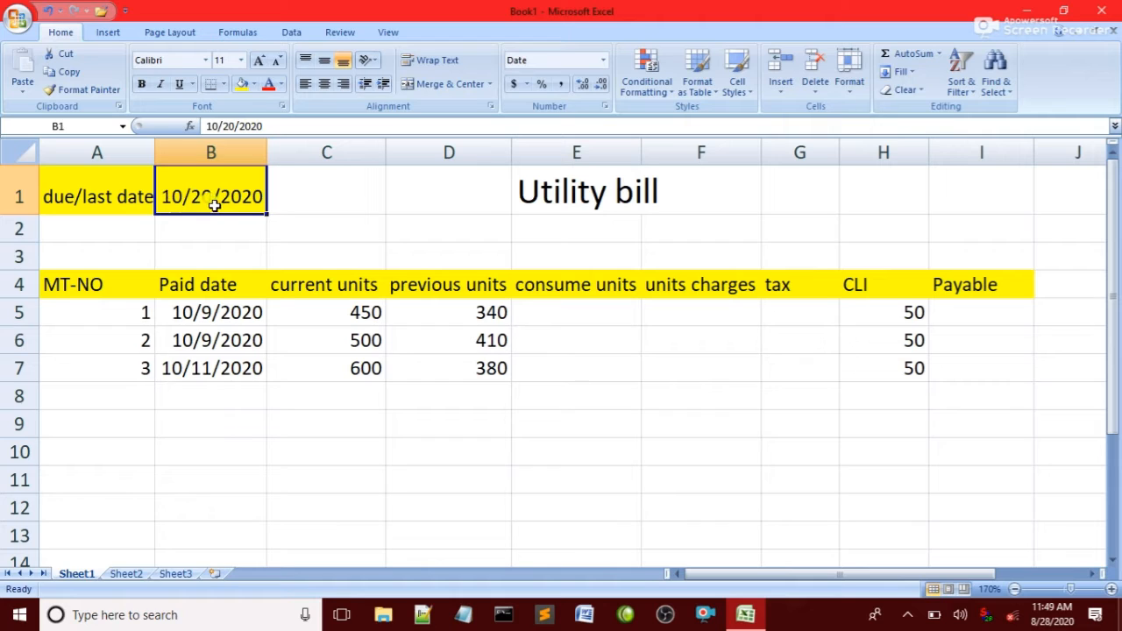
click(300, 208)
click(239, 198)
click(354, 173)
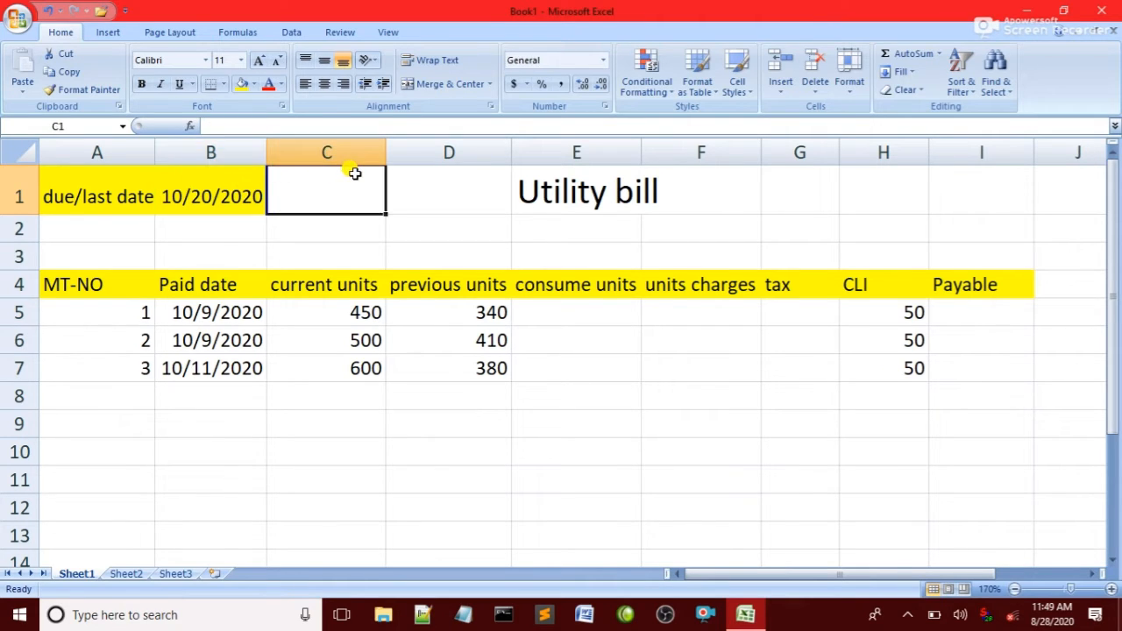
click(255, 191)
click(290, 200)
click(202, 209)
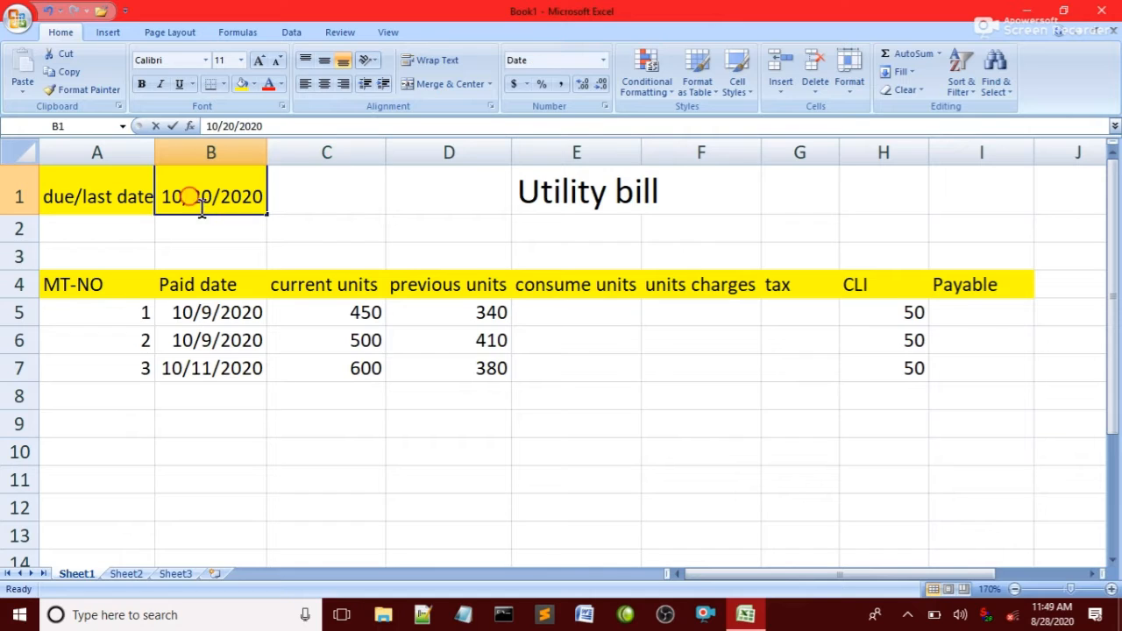
Change the due/last date in B1 to 10/10/2020.
double_click(202, 203)
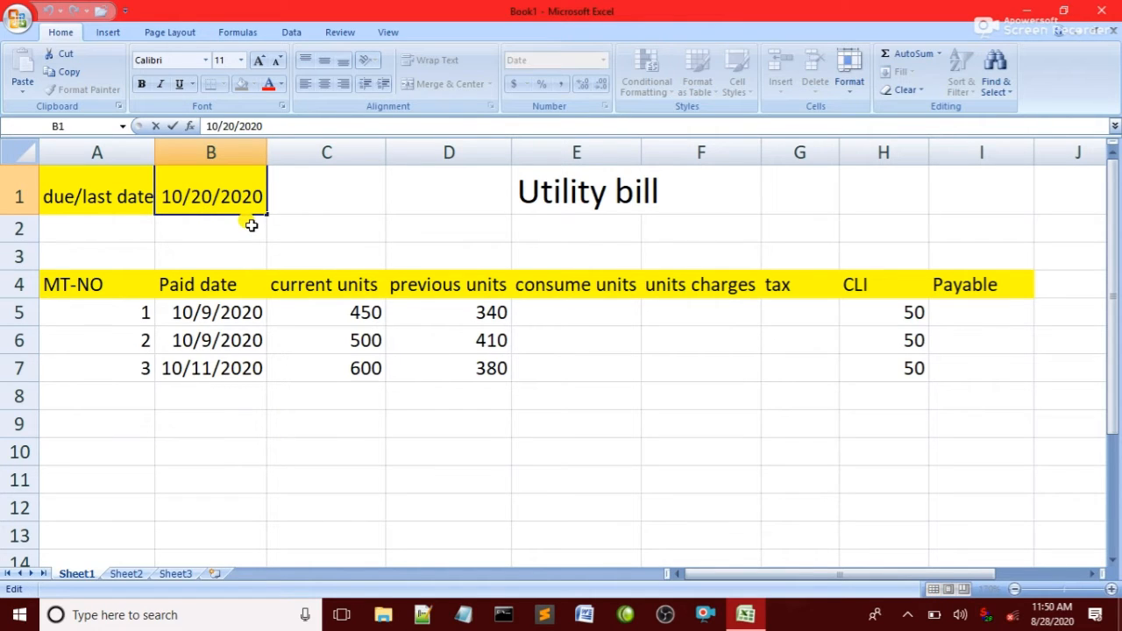
key(BackSpace)
text(1)
click(295, 197)
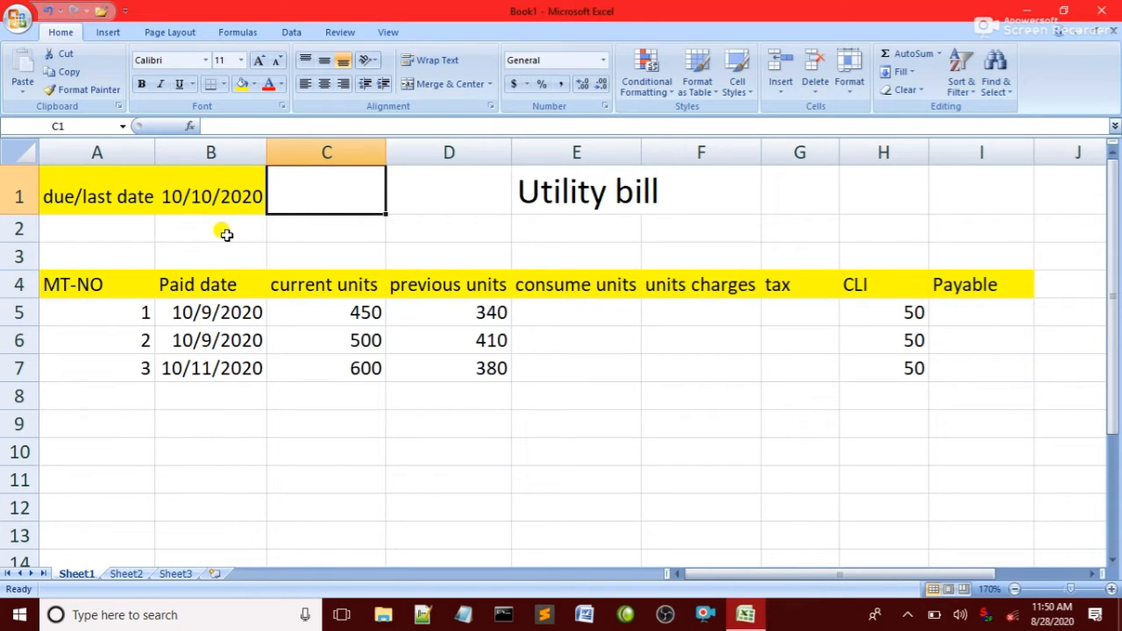
click(216, 198)
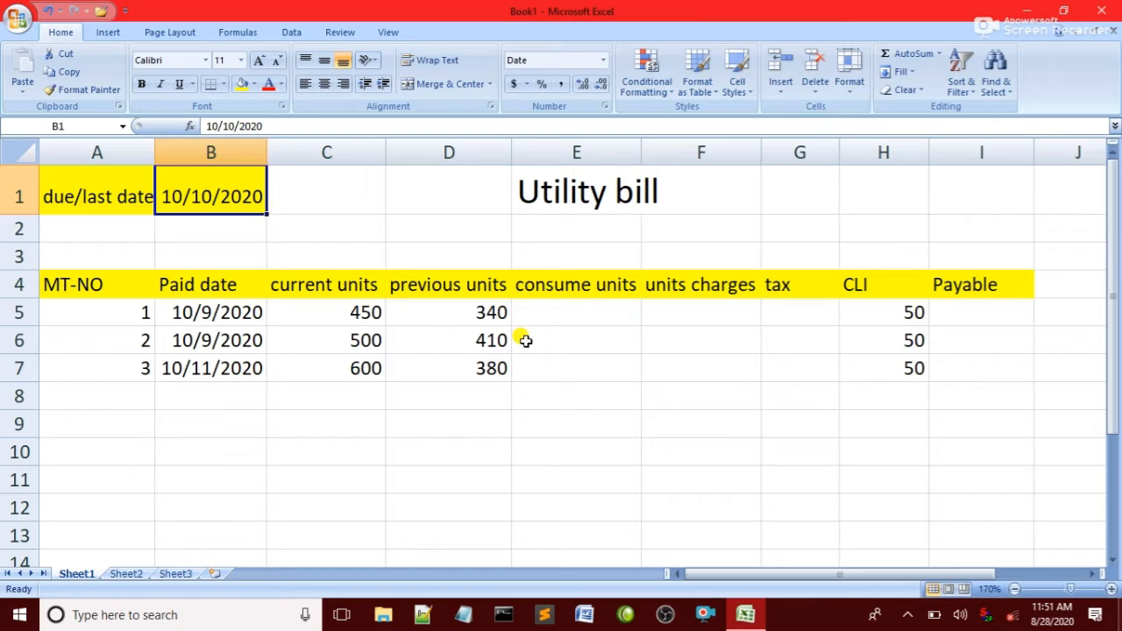
Enter the formula =C5-D5 in the first consume units cell, E5.
click(555, 311)
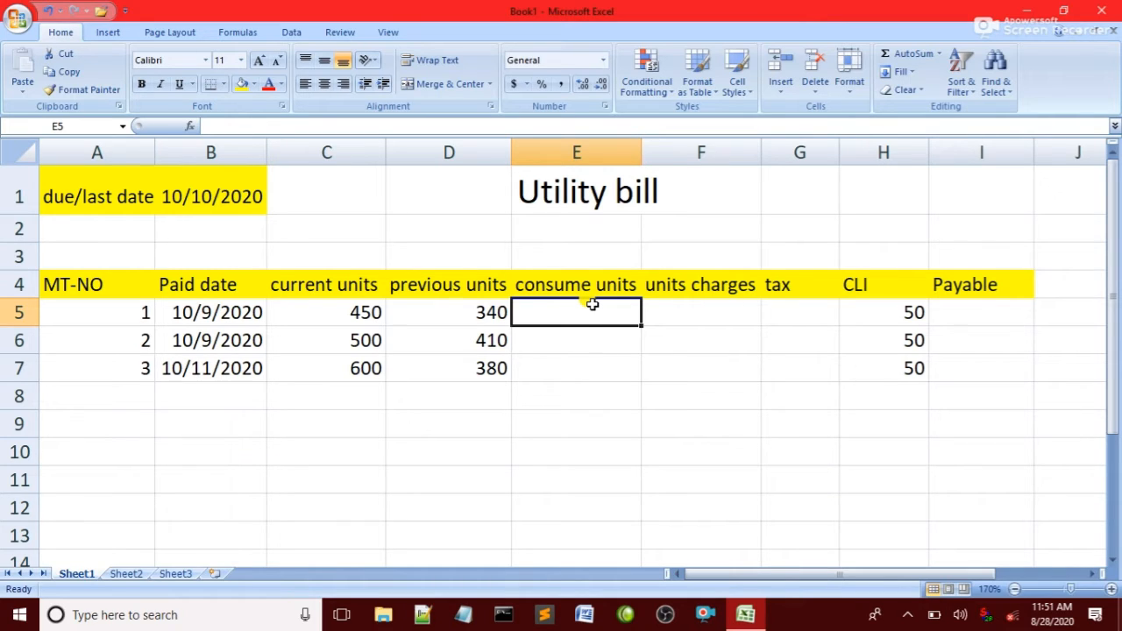
click(564, 320)
text(=)
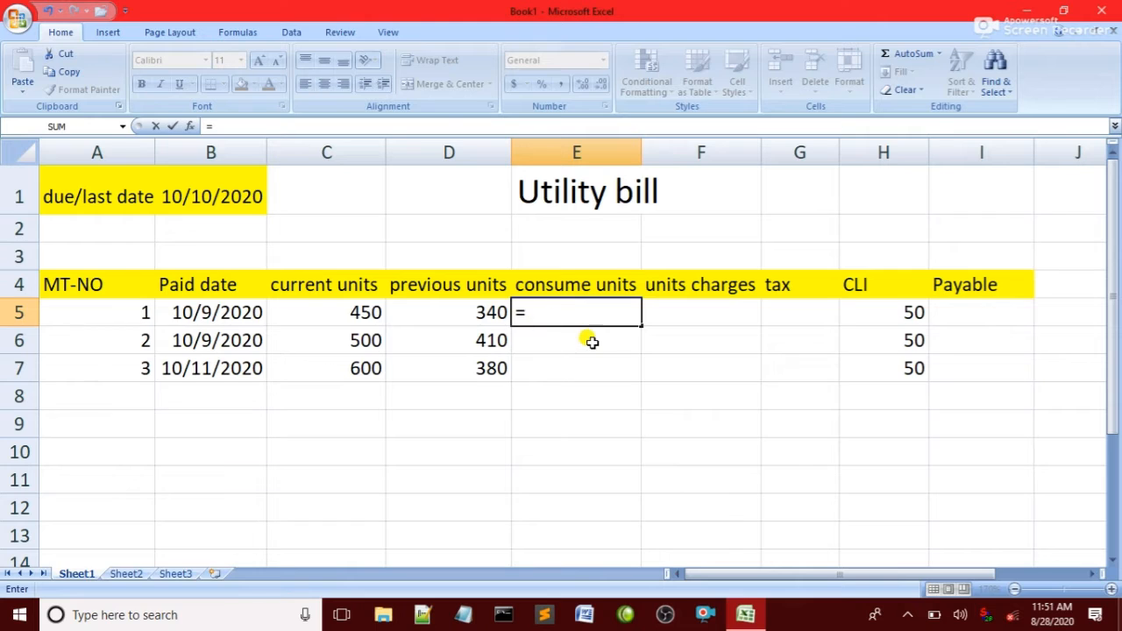
click(353, 310)
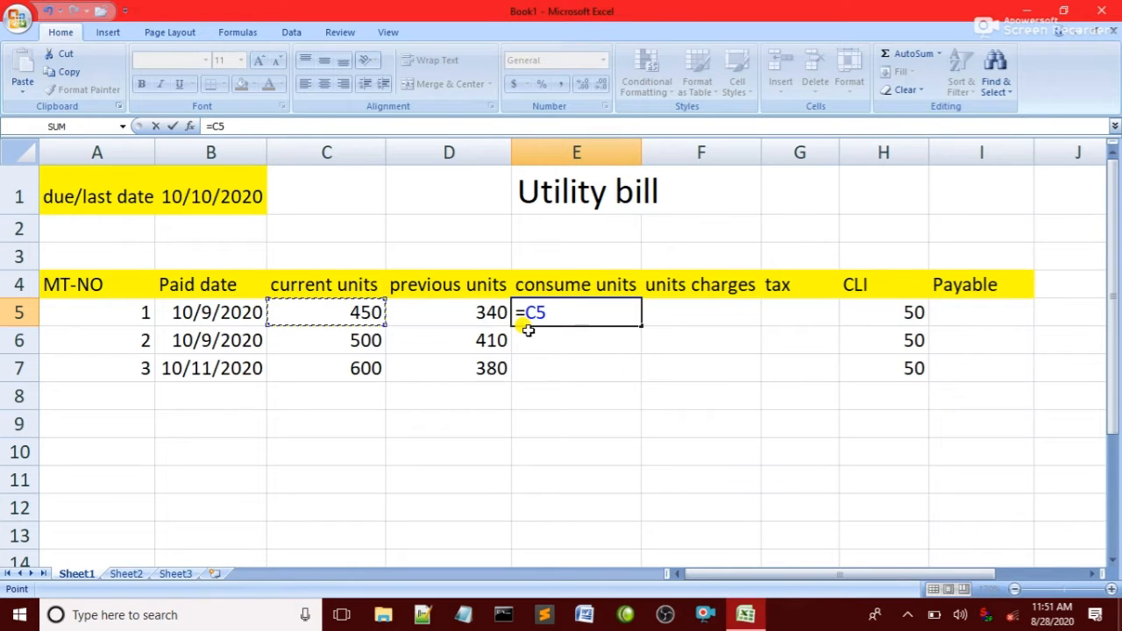
text(-)
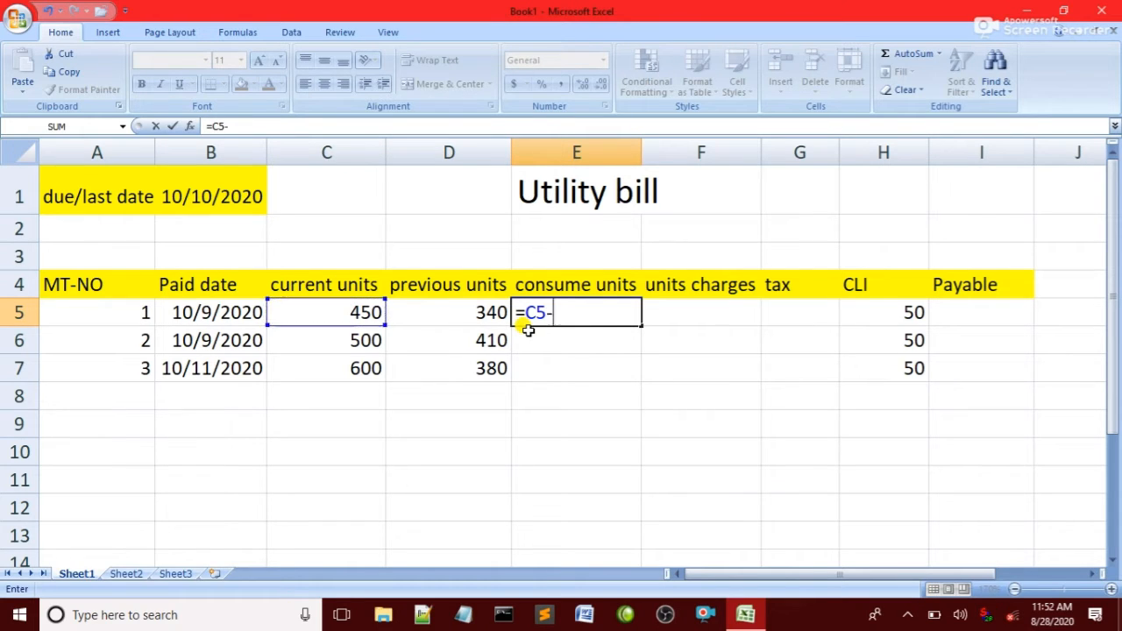
click(422, 318)
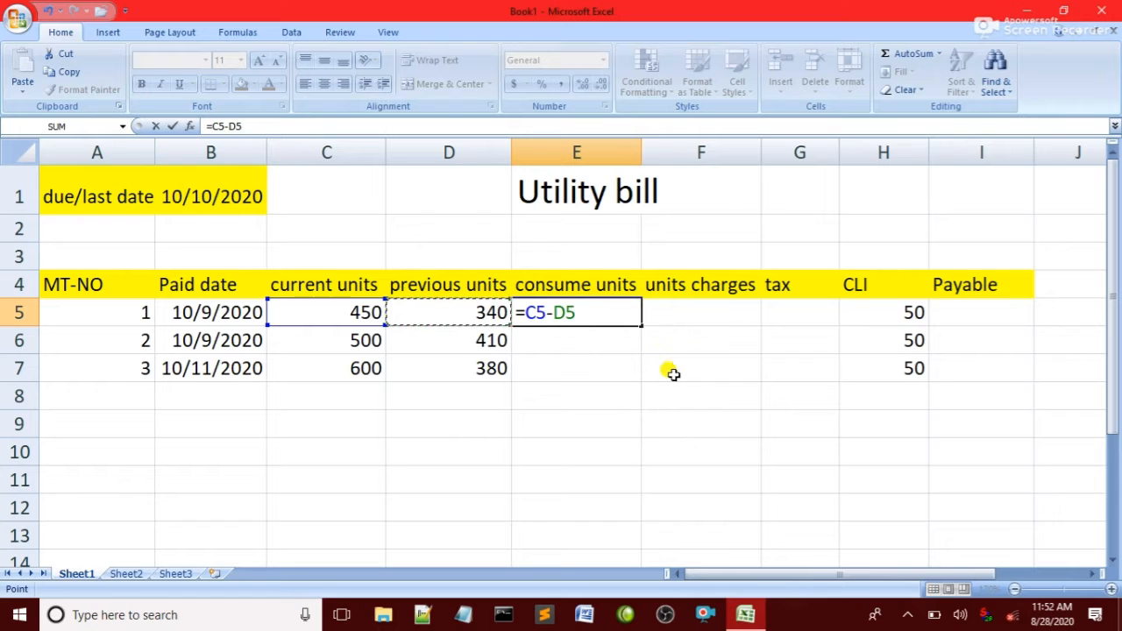
key(Return)
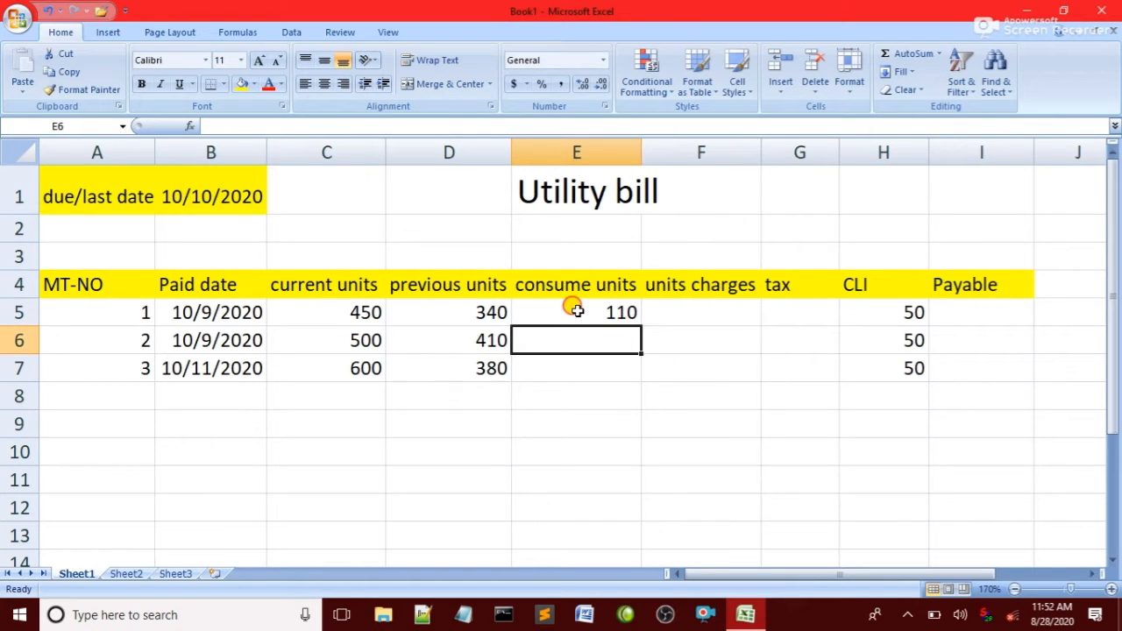
Fill the consume units formula down from E5 to E7.
click(576, 313)
drag(575, 313, 579, 369)
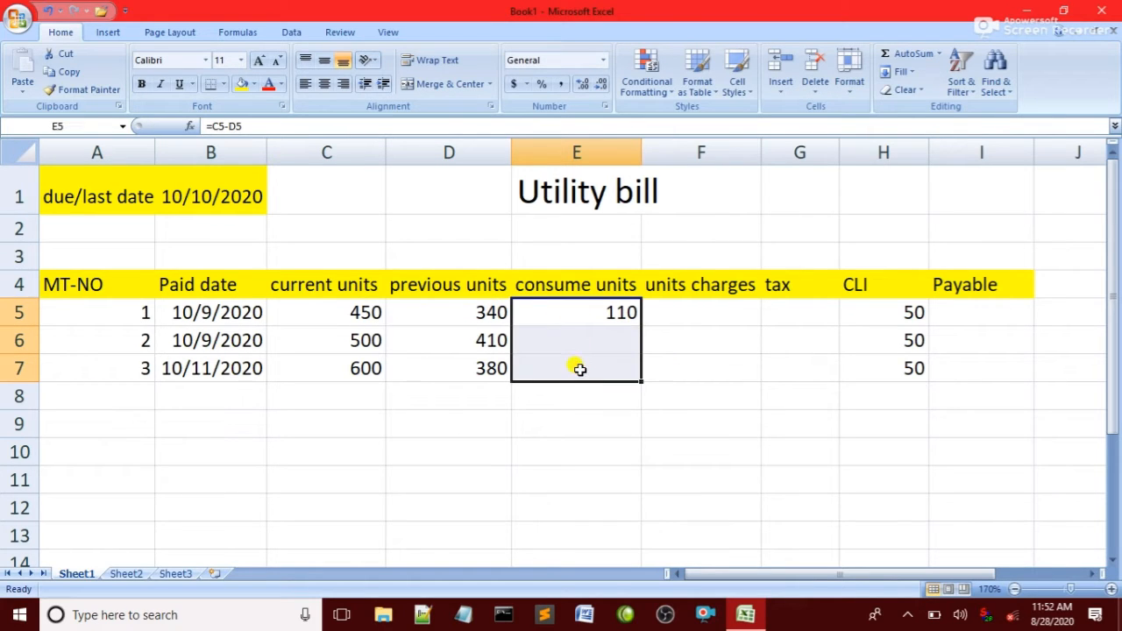
key(ctrl+d)
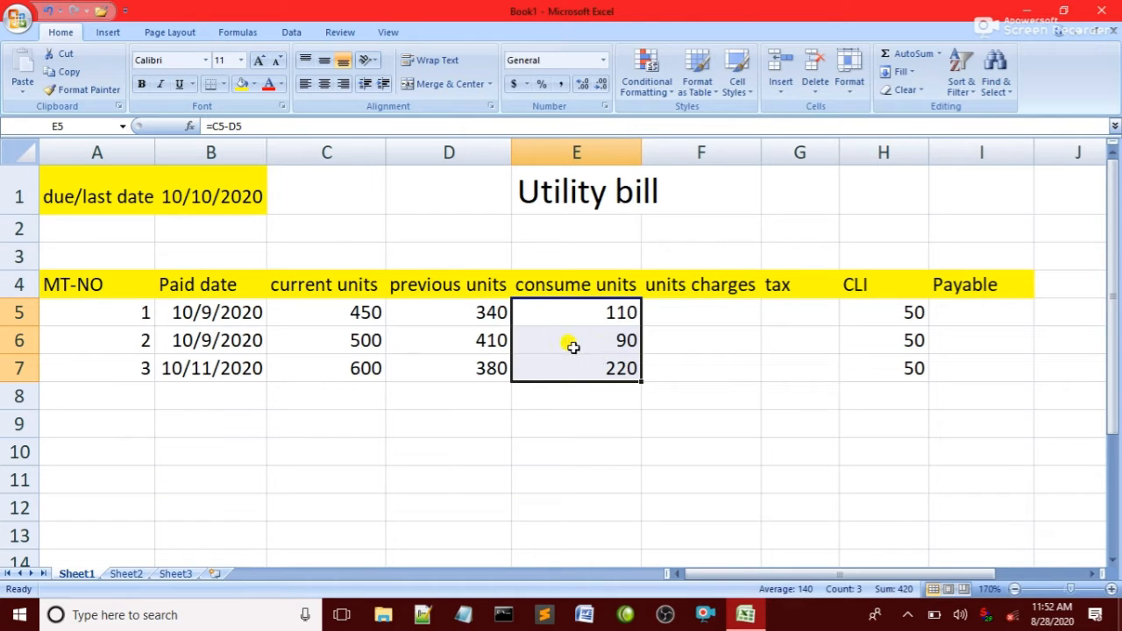
Start an IF formula in the first units charges cell, F5, adding the leading equals sign.
click(670, 312)
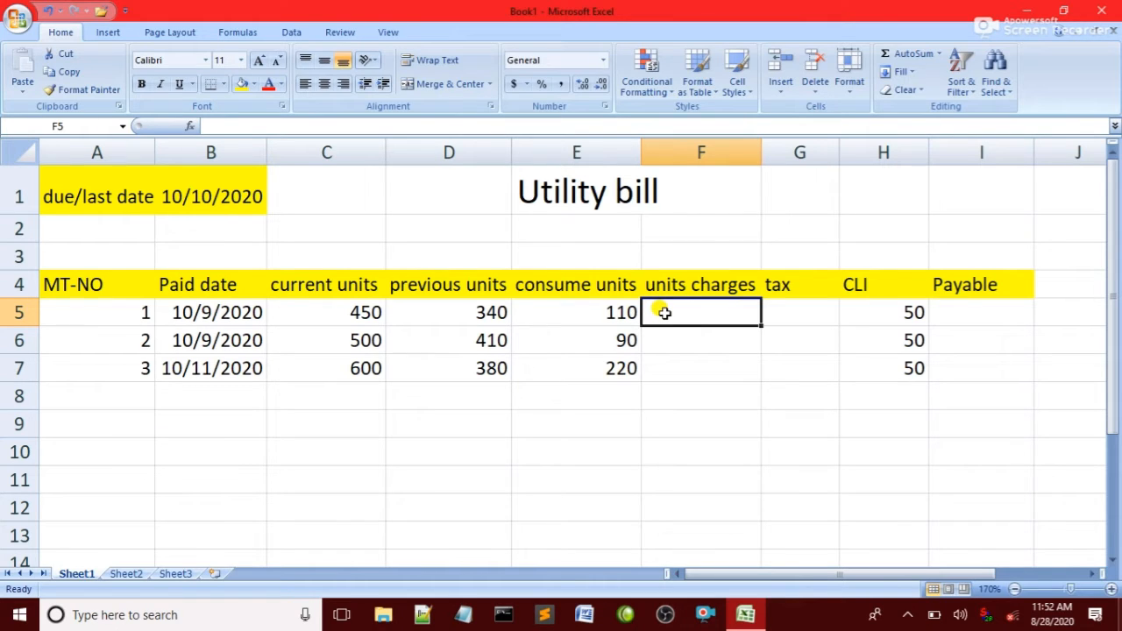
text(if)
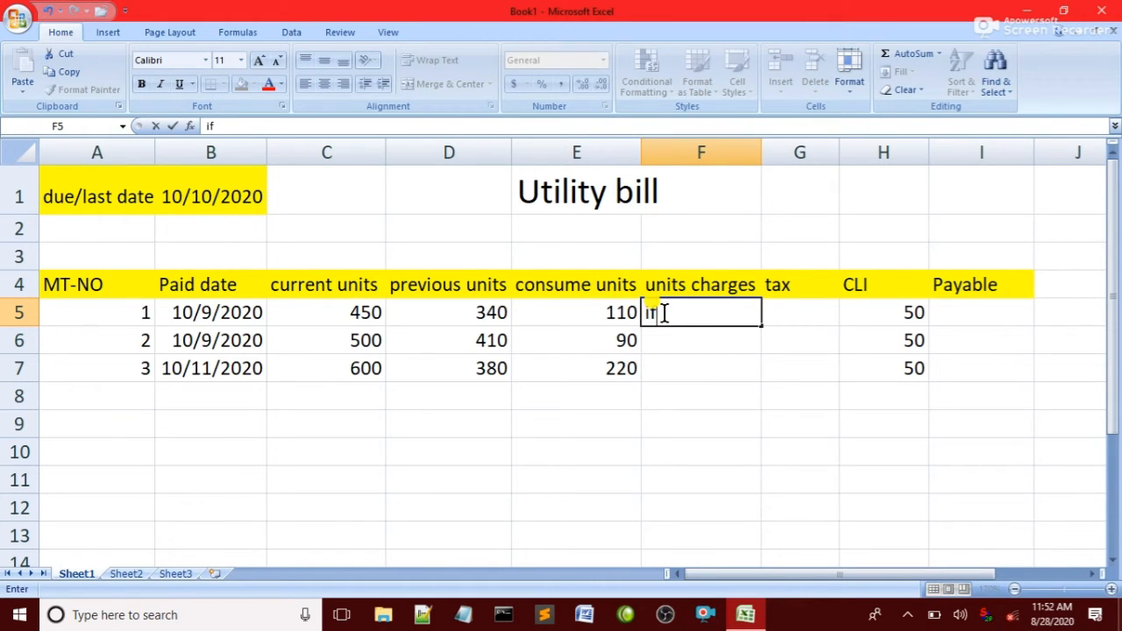
text(()
click(583, 313)
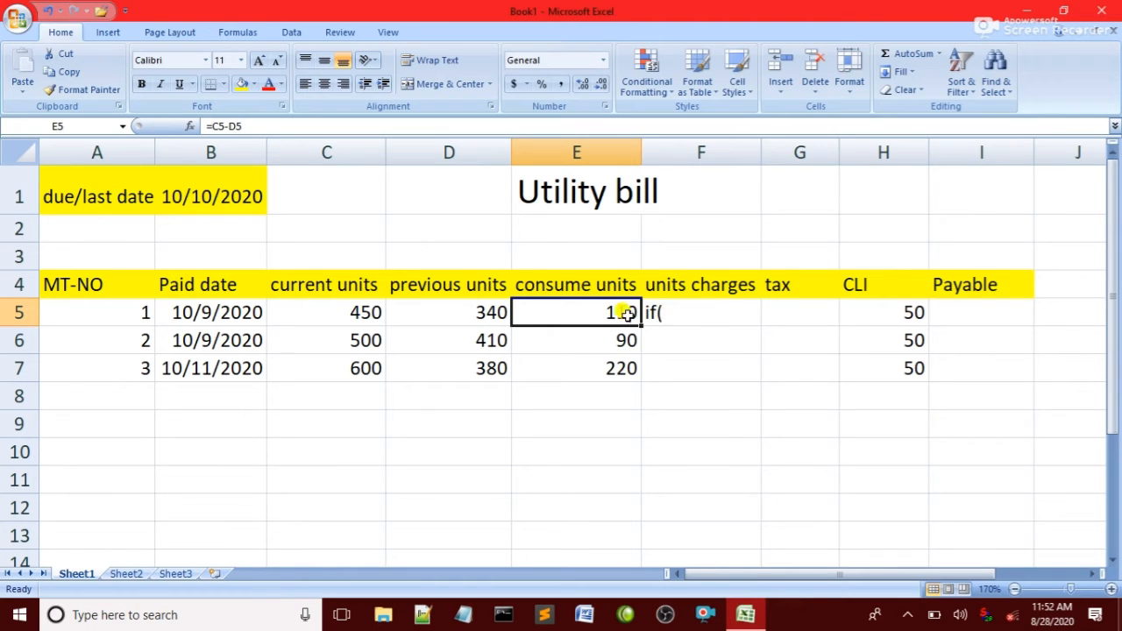
click(659, 311)
double_click(672, 311)
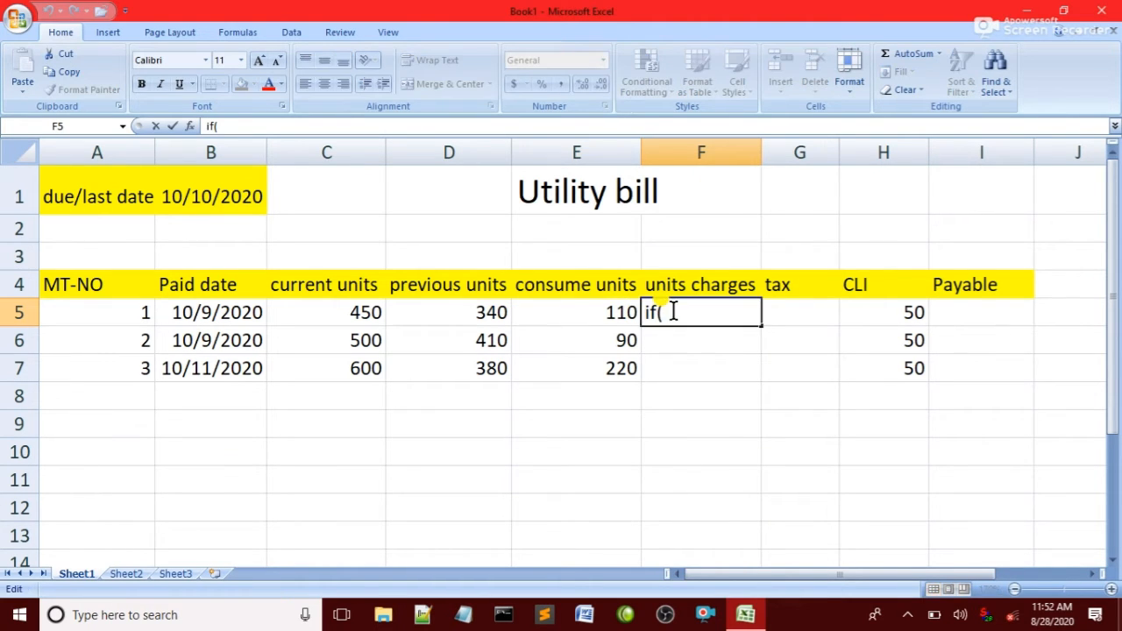
key(Home)
text(=)
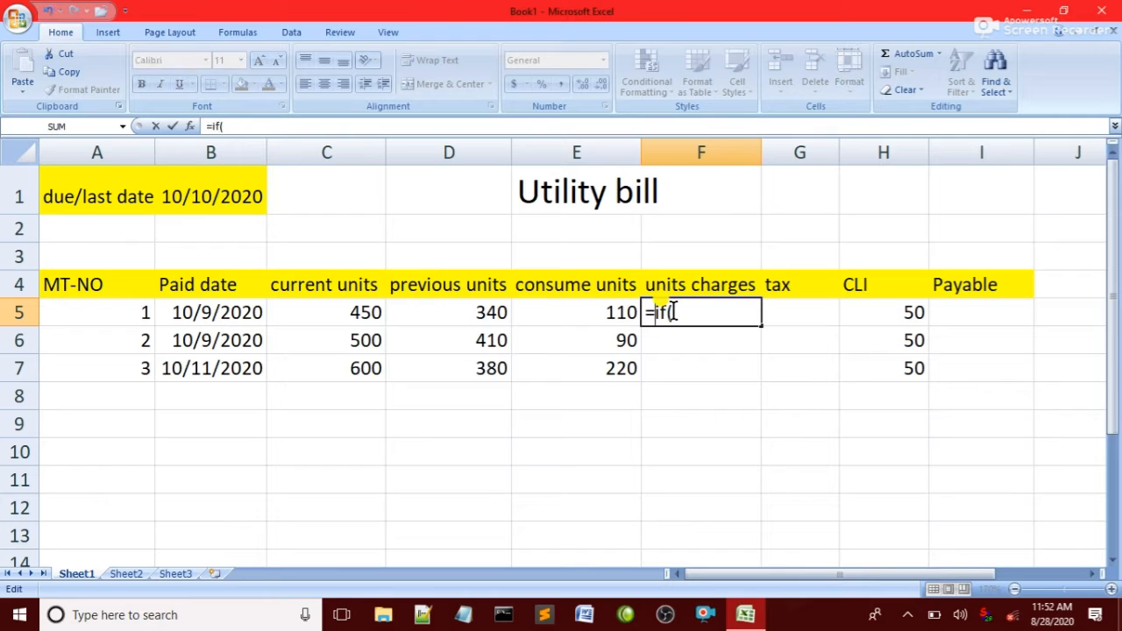
Complete F5's formula as =IF(E5>200,E5*10,E5*5).
click(707, 311)
click(593, 309)
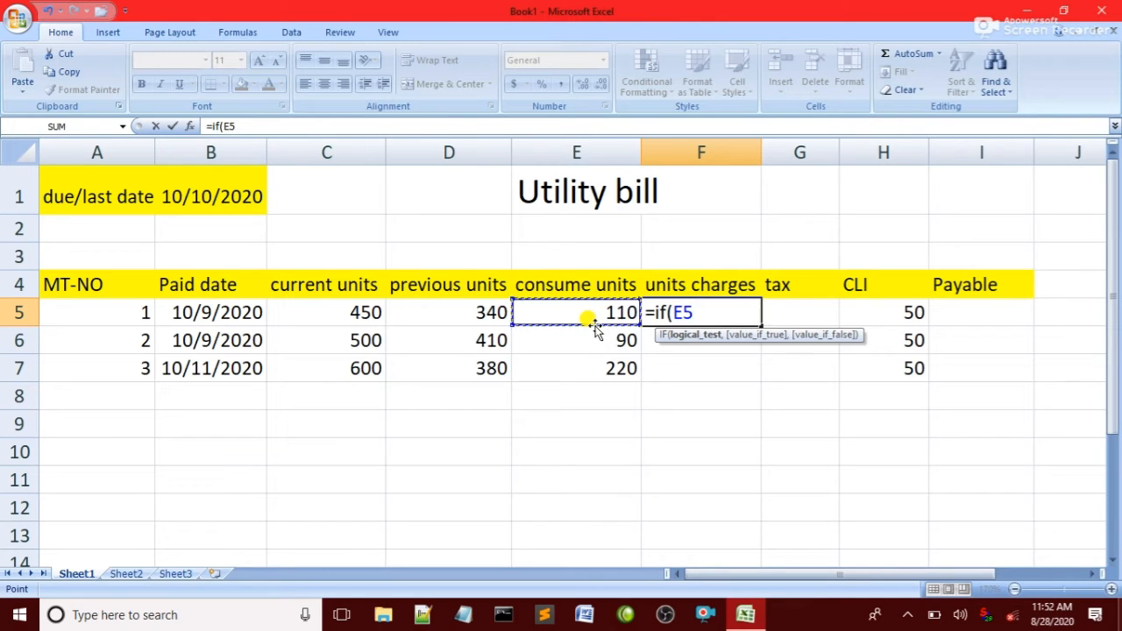
text(>200)
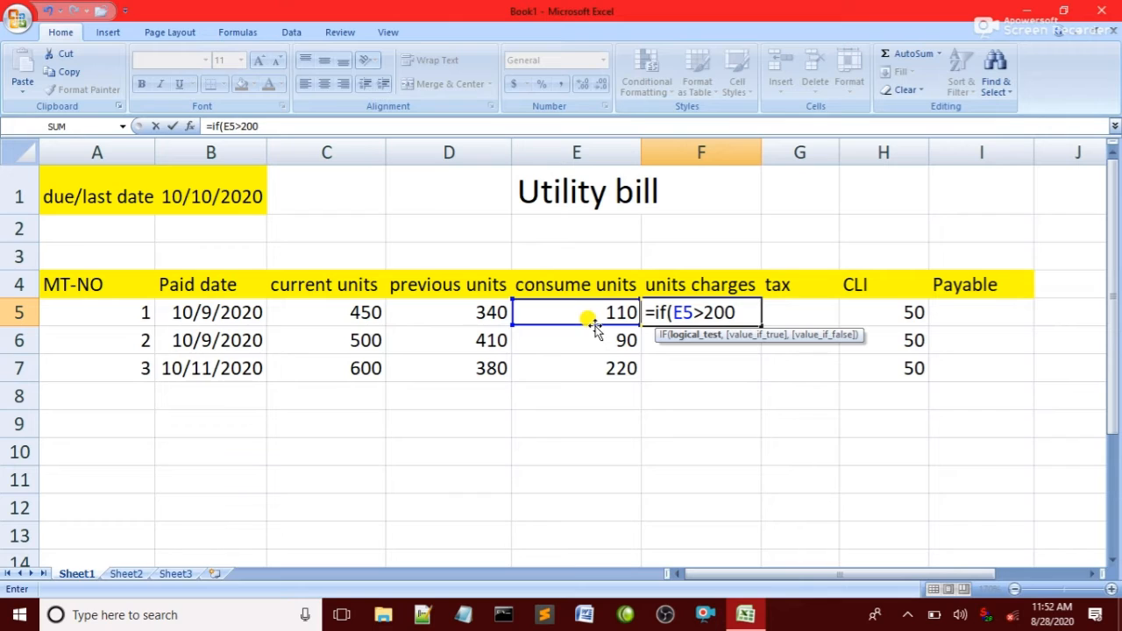
text(,)
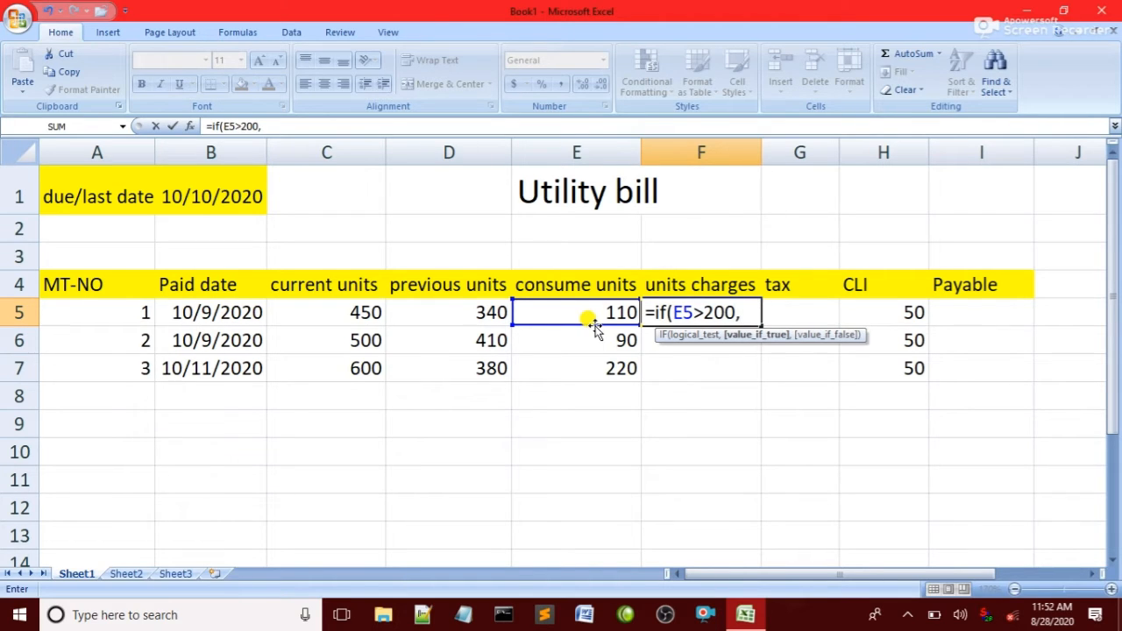
click(591, 313)
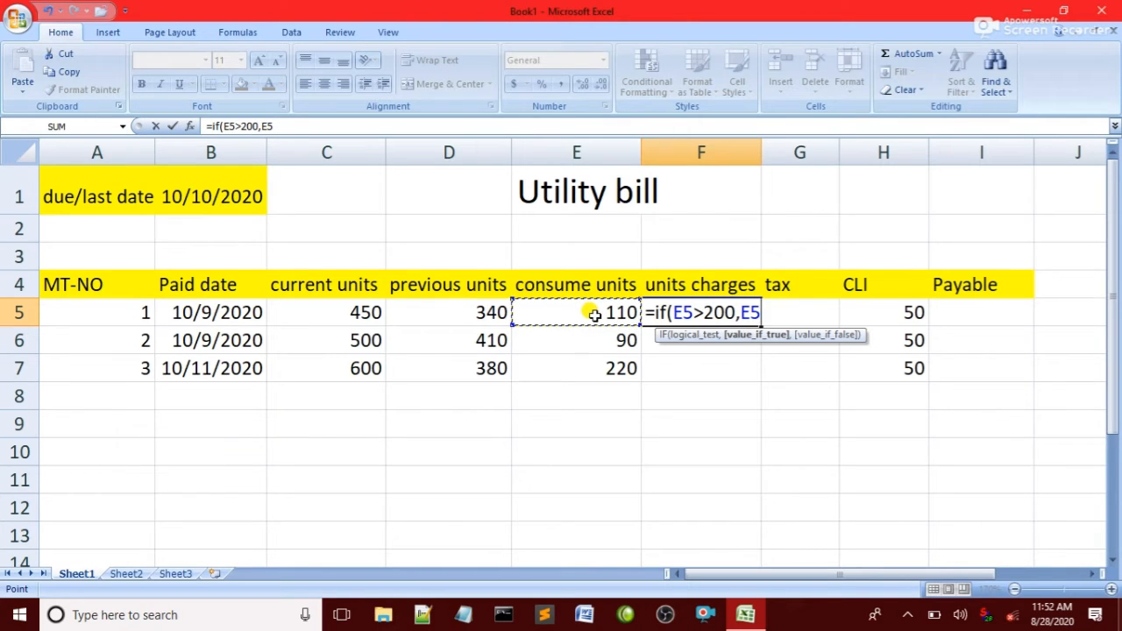
text(*)
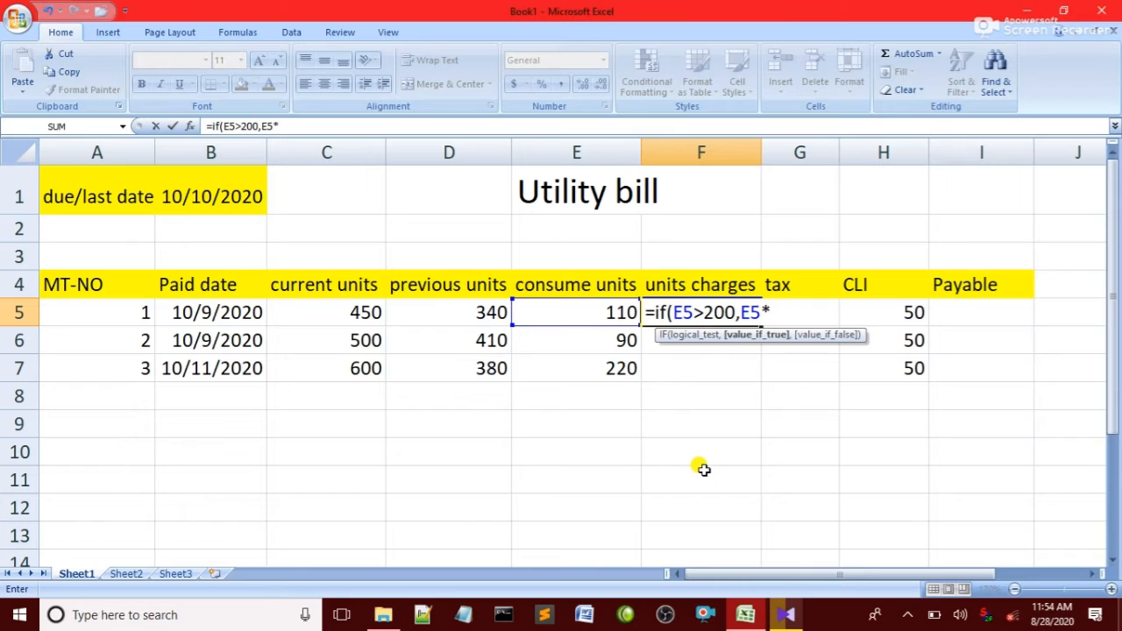
text(10)
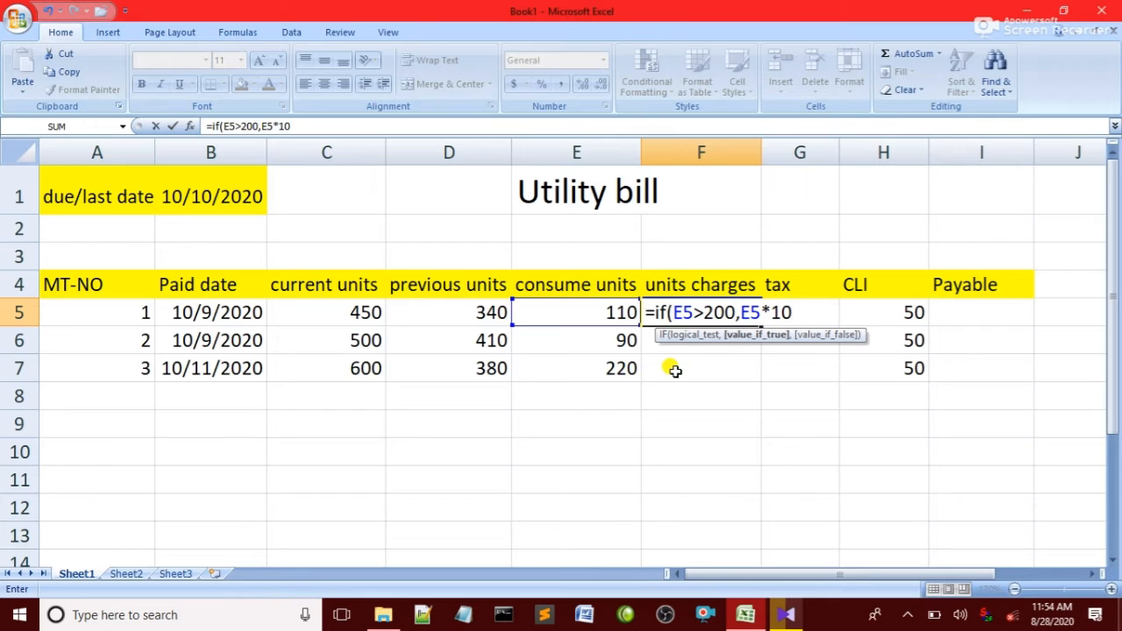
text(,)
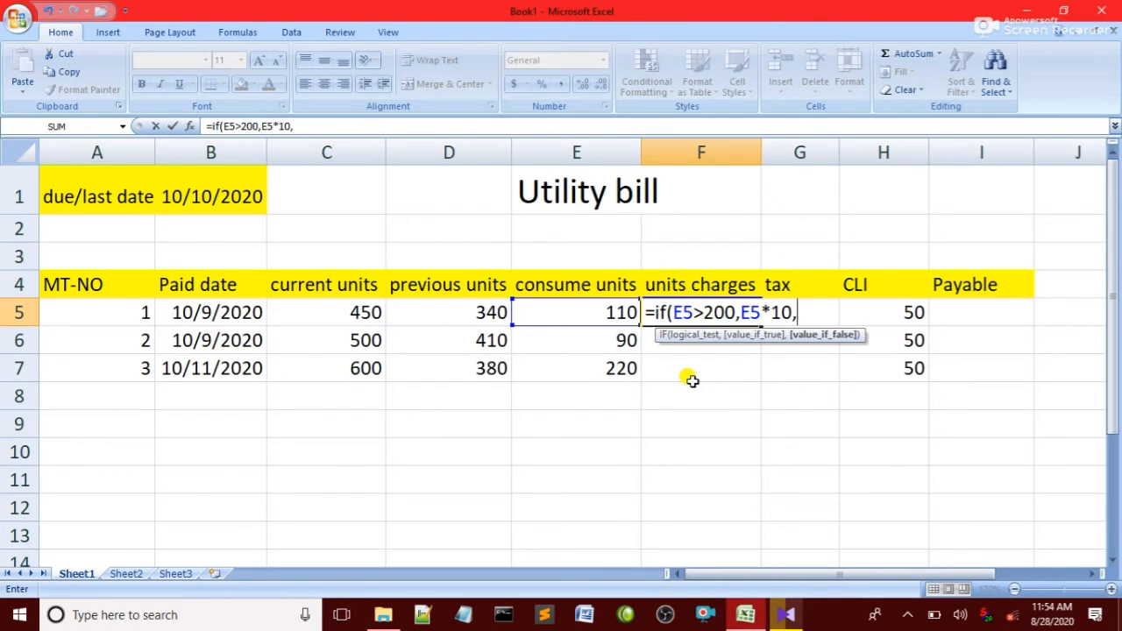
click(582, 309)
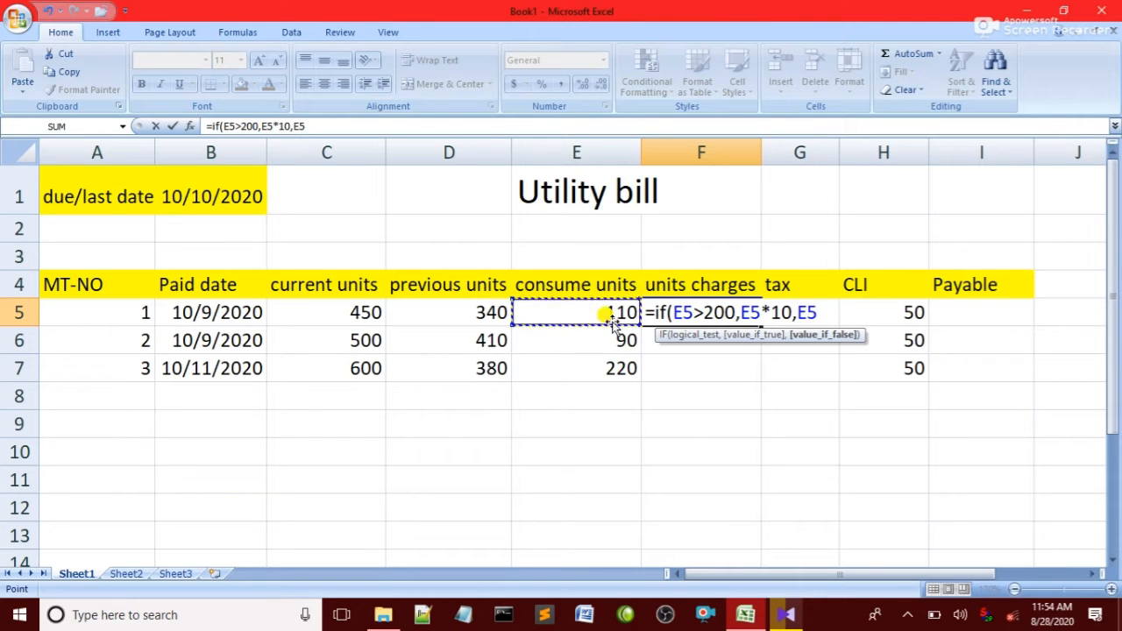
text(*)
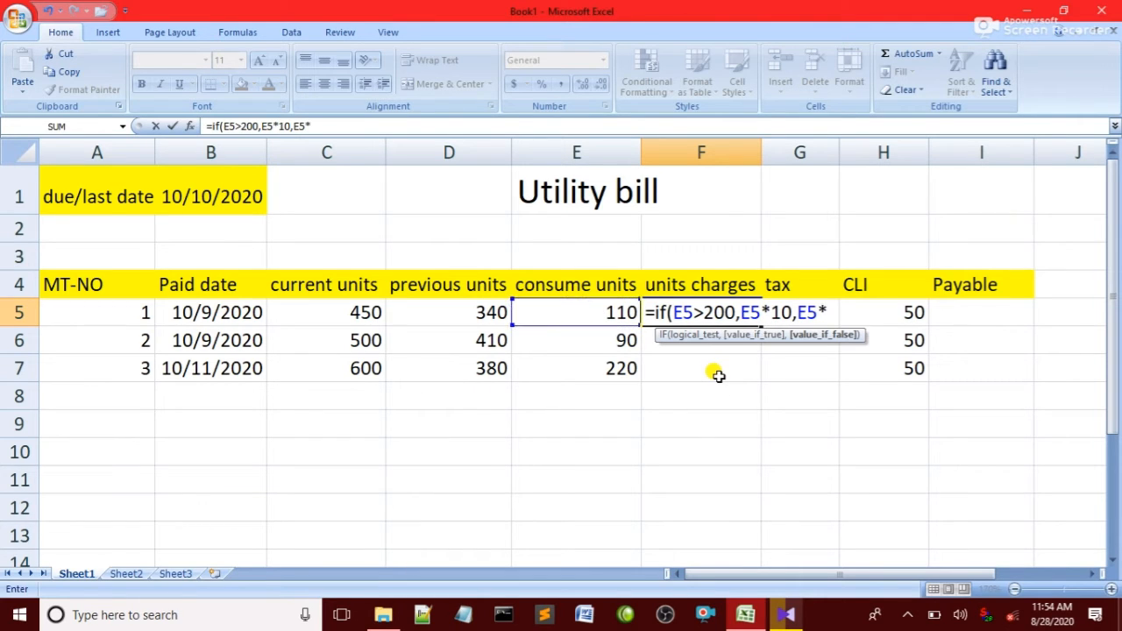
text(5))
key(Return)
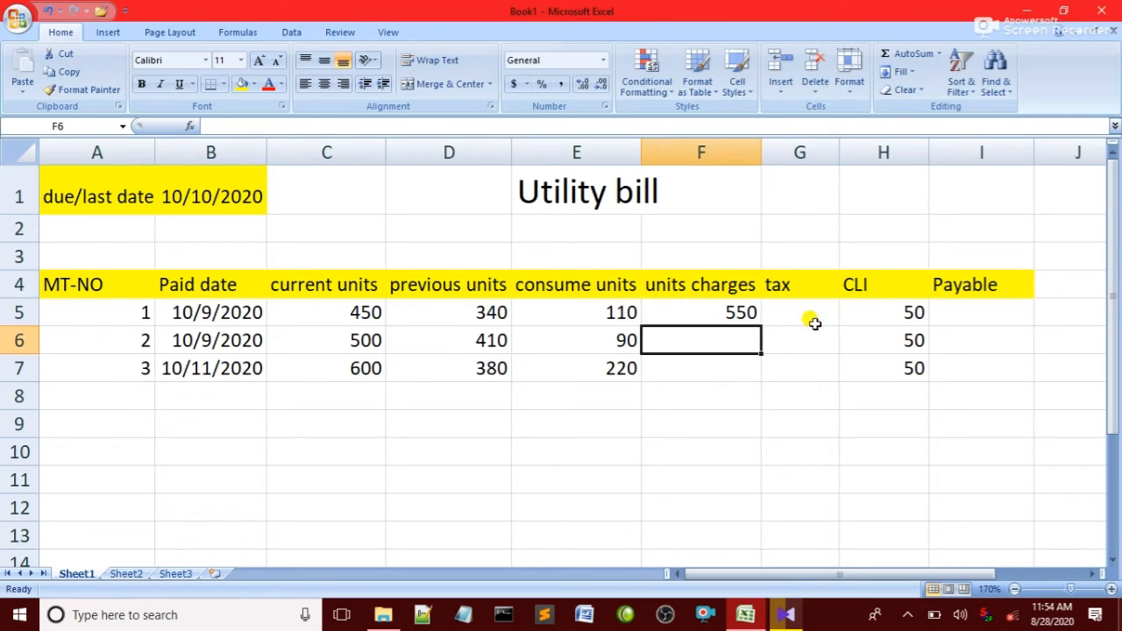
Fill the units charges IF formula down from F5 to F7.
click(710, 317)
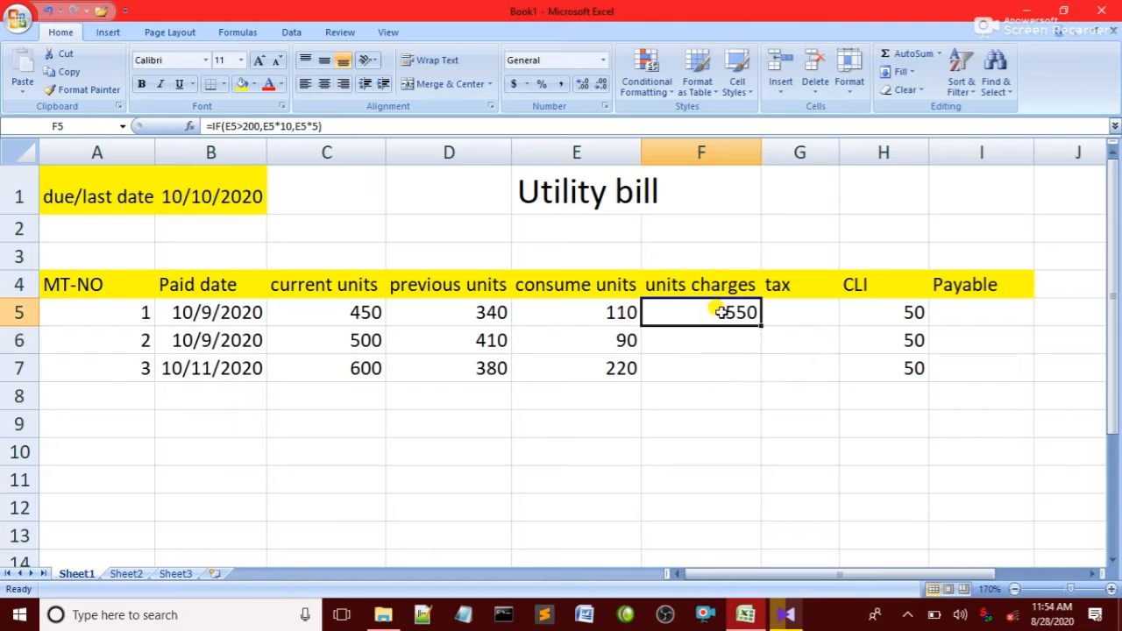
drag(719, 312, 719, 342)
drag(717, 368, 718, 369)
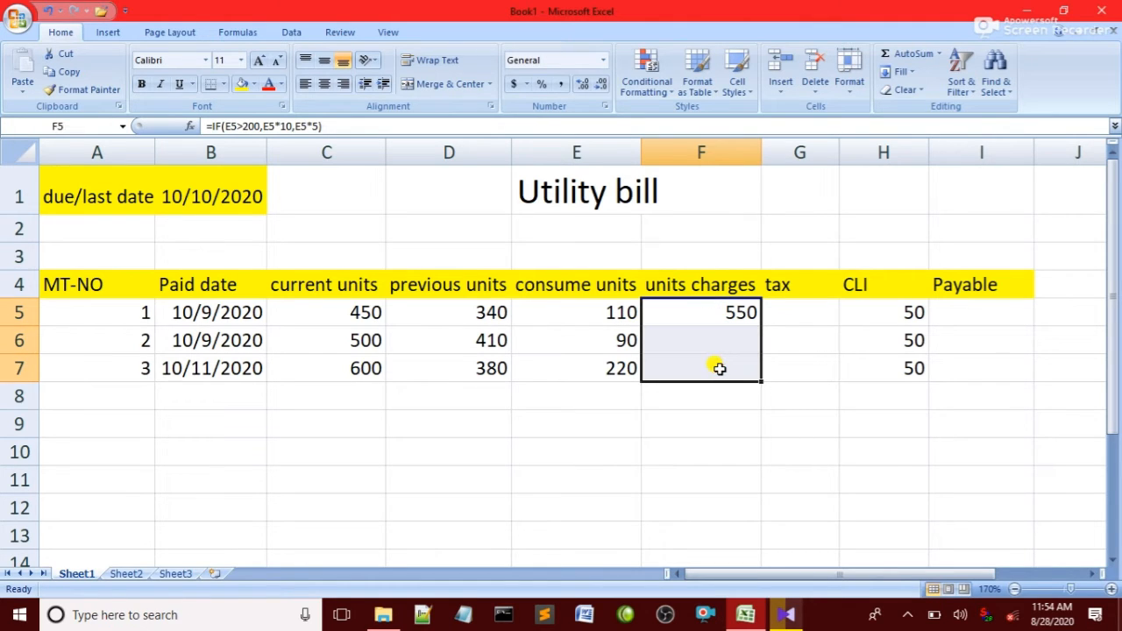
key(ctrl+d)
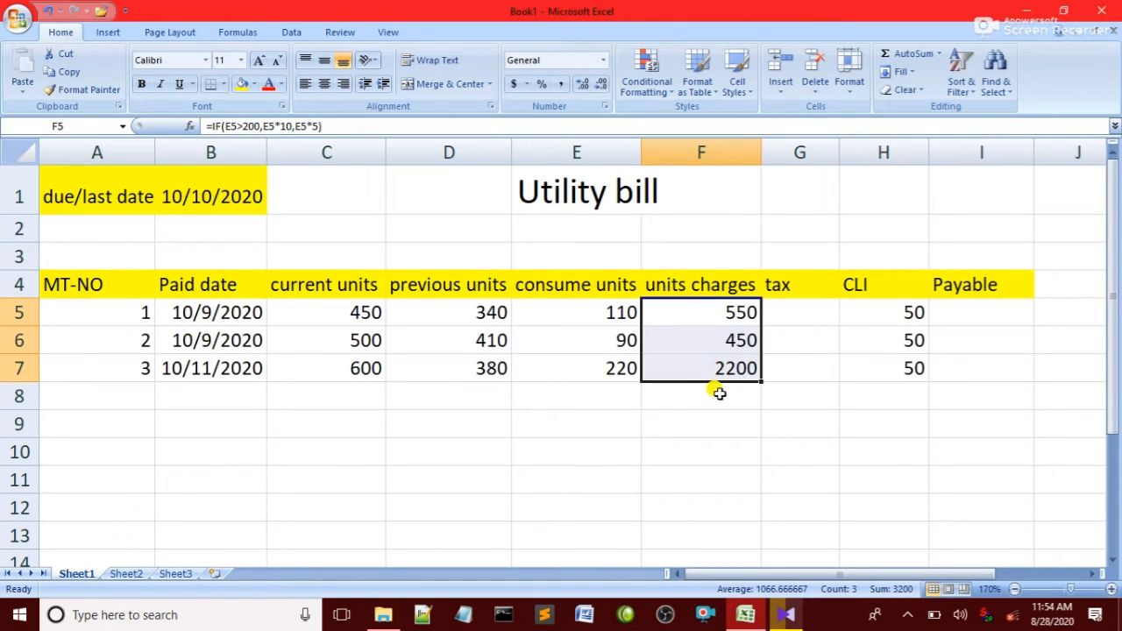
click(719, 393)
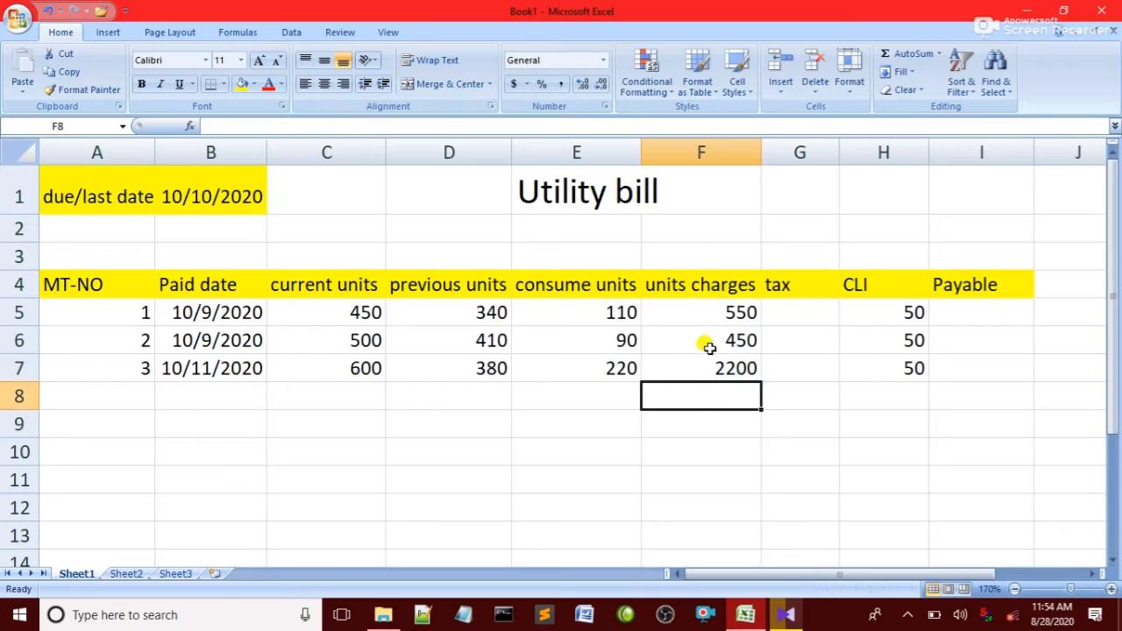
Enter the tax formula =F5*15% in the first tax cell, G5.
click(795, 313)
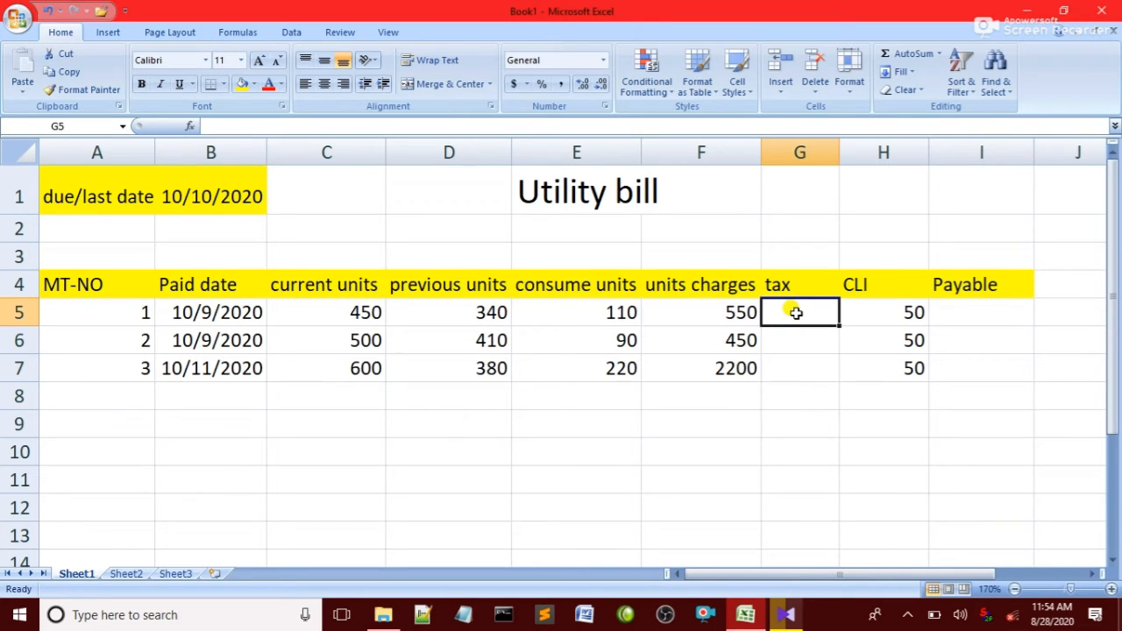
click(707, 316)
click(804, 323)
text(=)
click(706, 314)
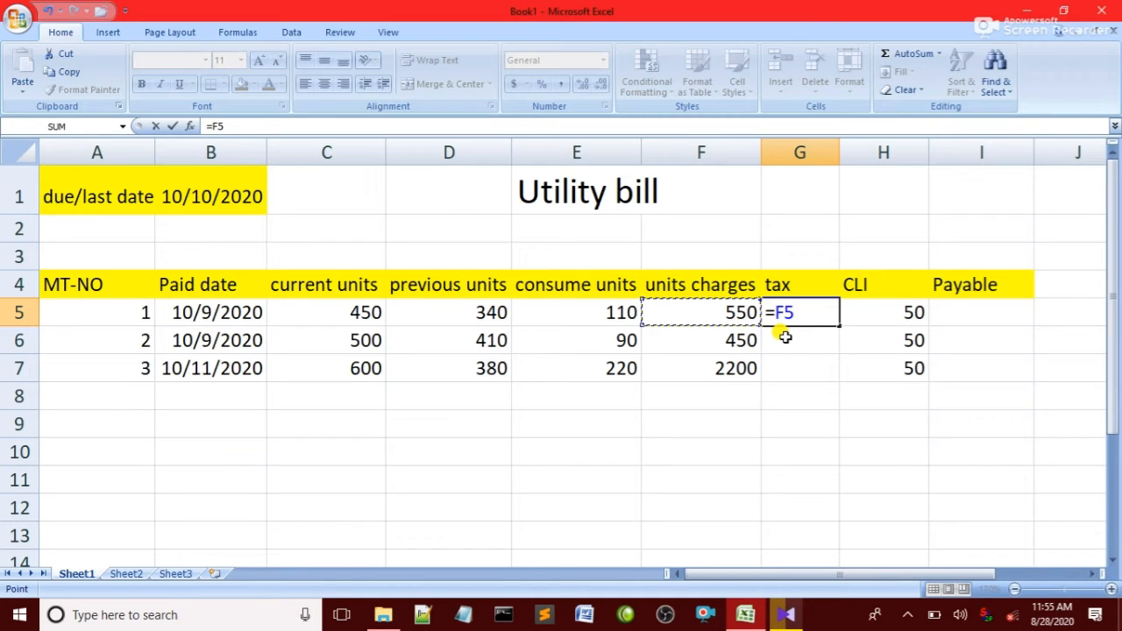
text(*)
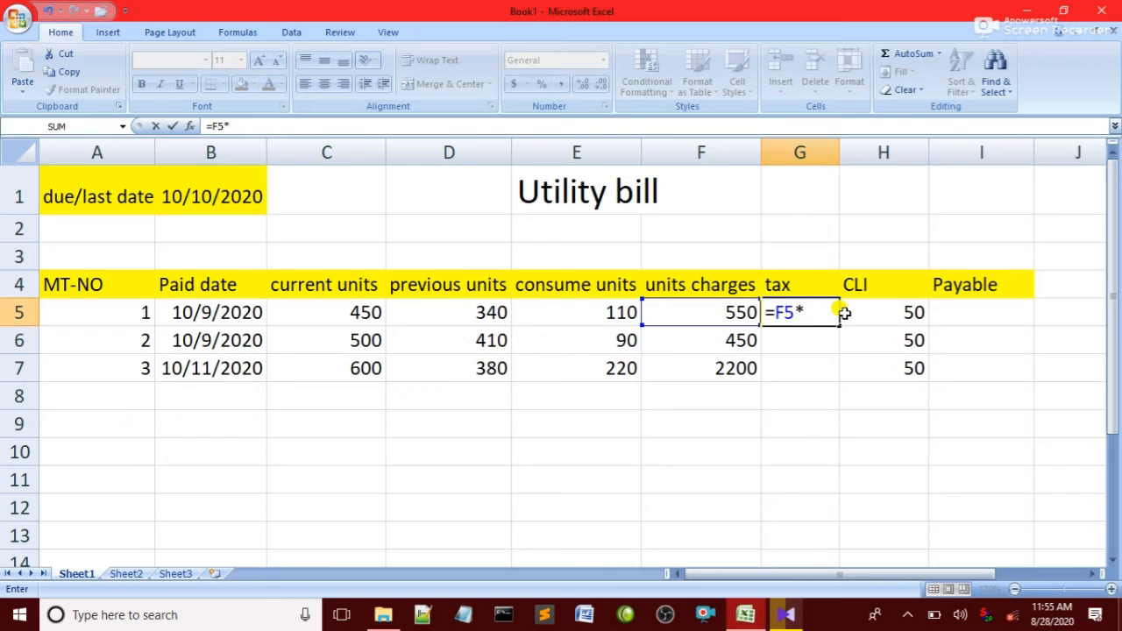
text(15%)
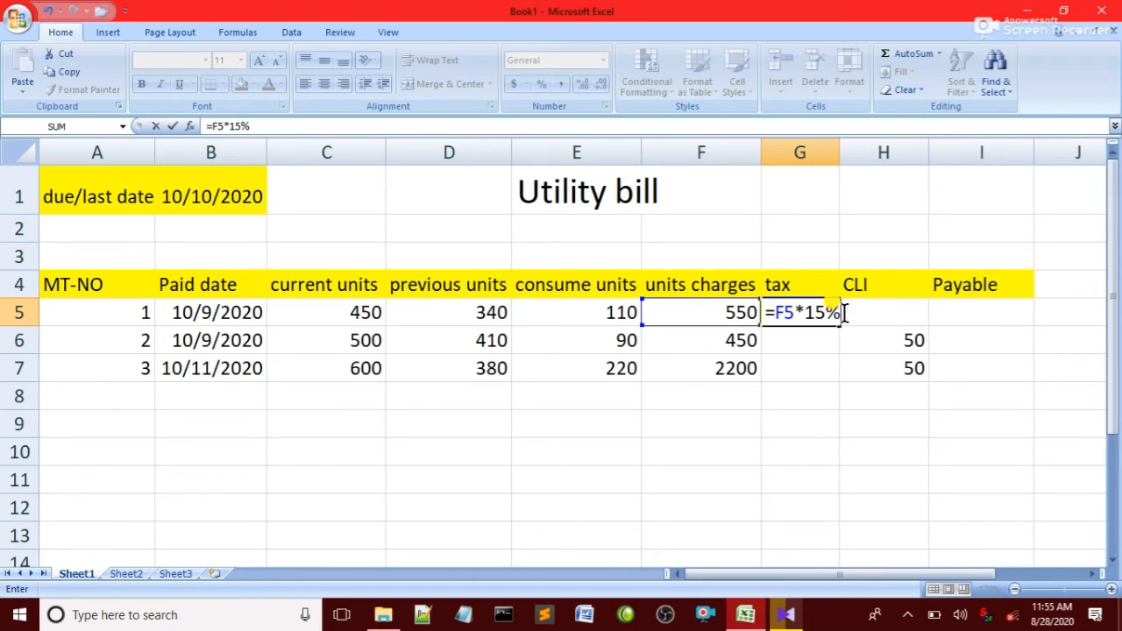
key(Return)
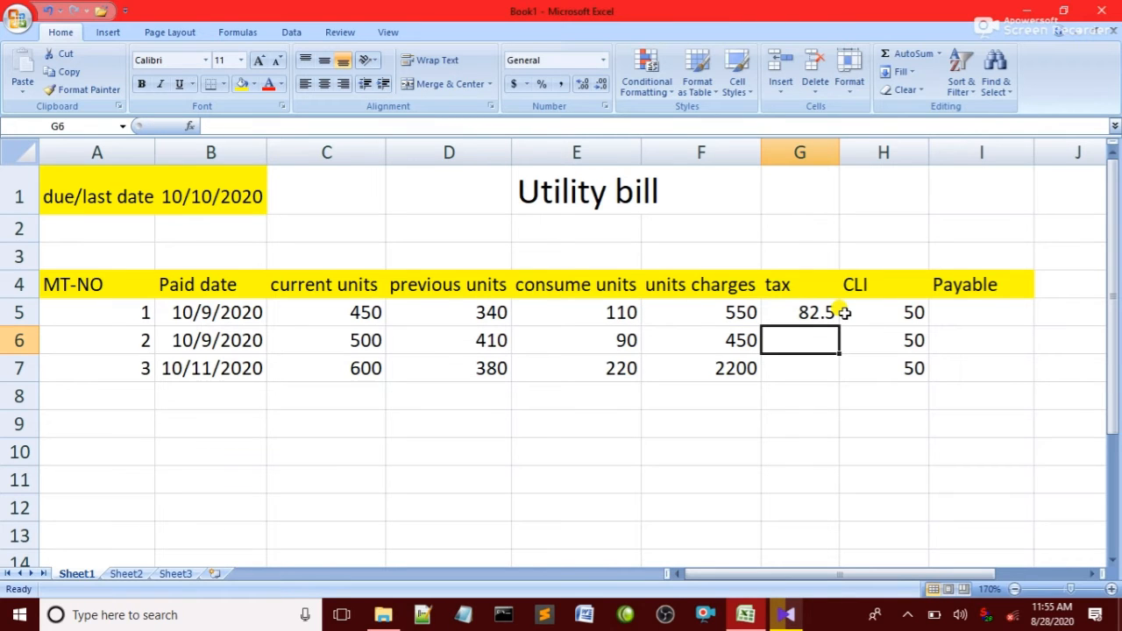
Fill the tax formula down from G5 to G7.
click(814, 313)
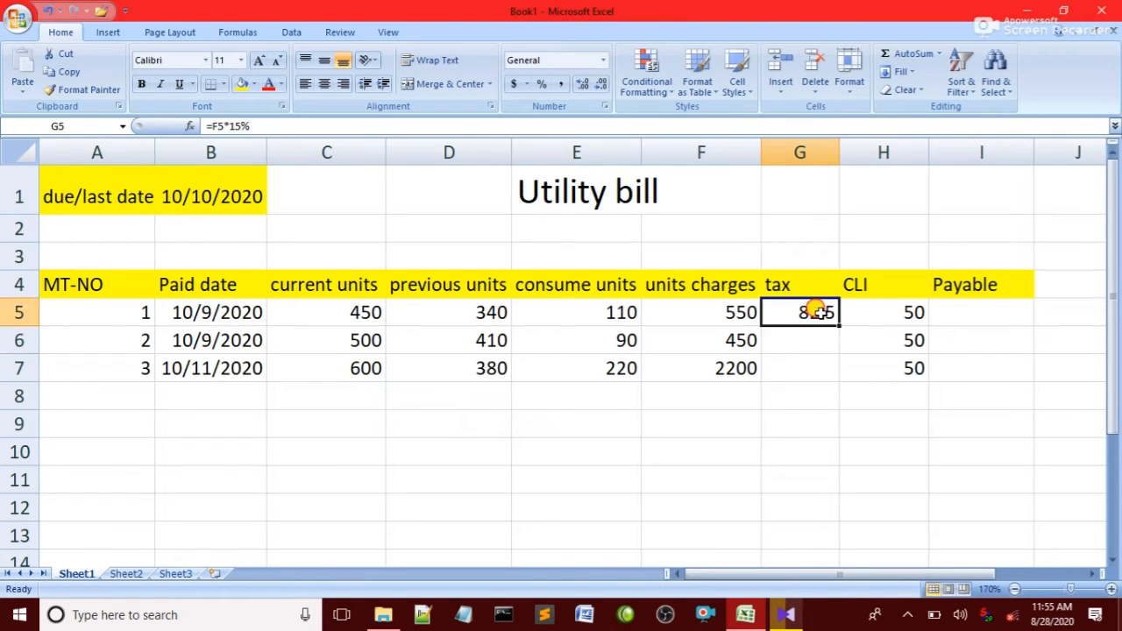
double_click(801, 313)
key(Return)
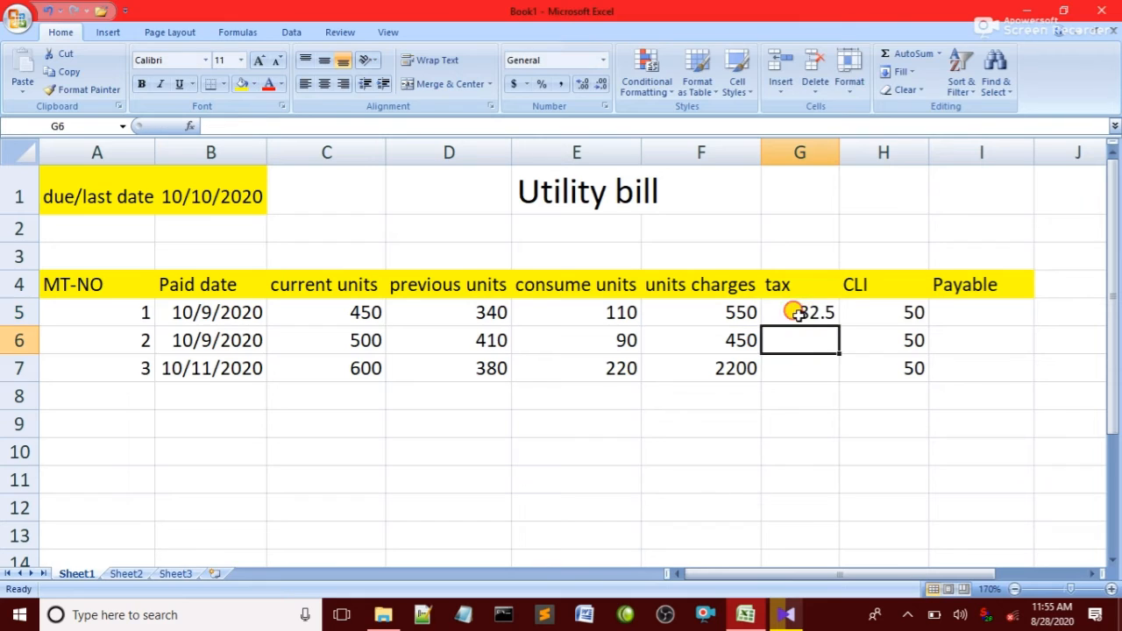
drag(791, 309, 799, 385)
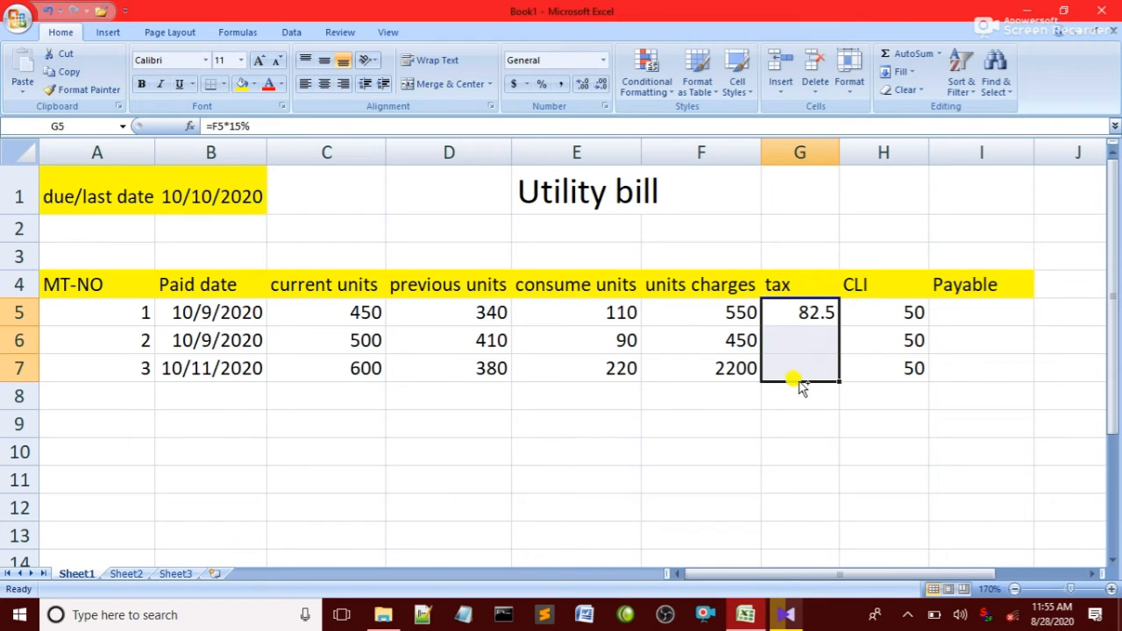
key(ctrl+d)
click(810, 400)
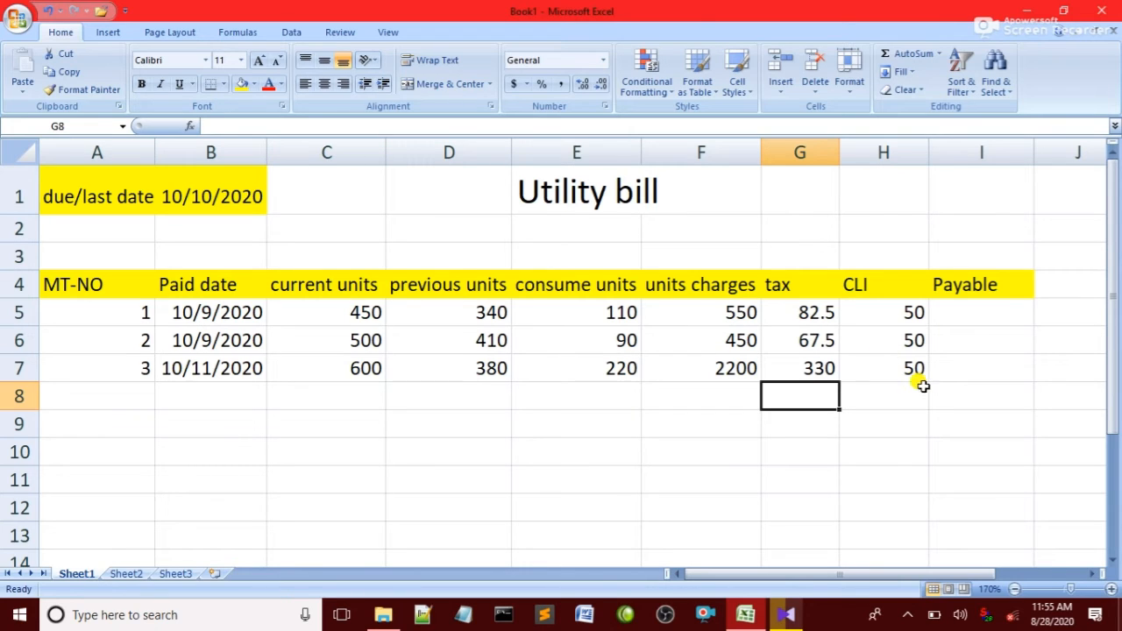
Widen the Payable column and start an IF formula in I5, correcting it to begin with =if(.
click(962, 317)
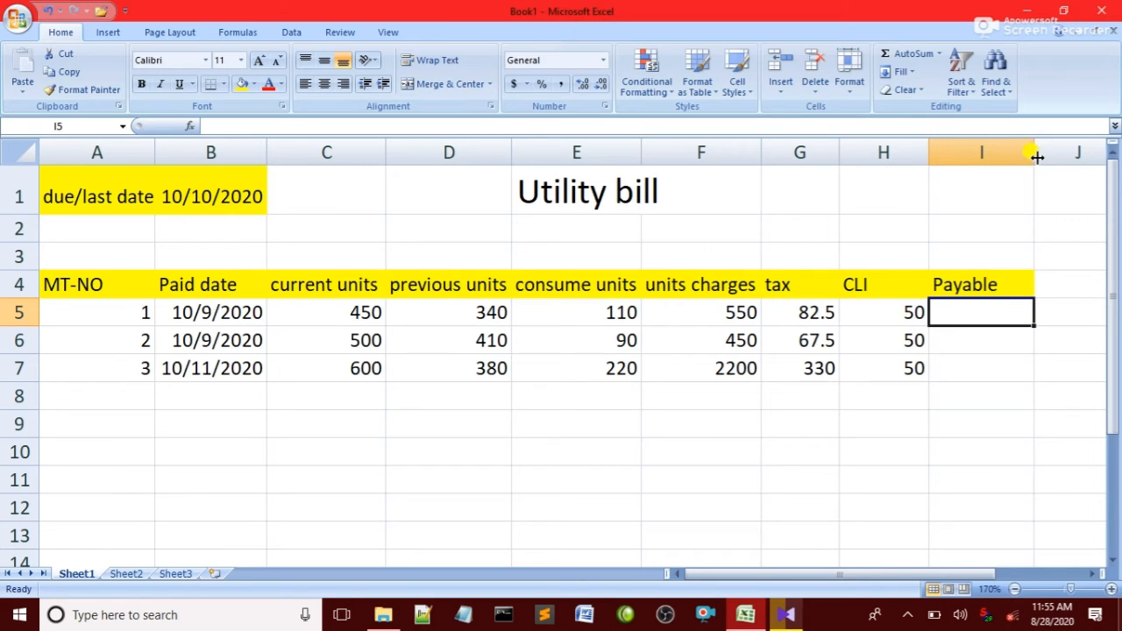
drag(1033, 154, 1067, 153)
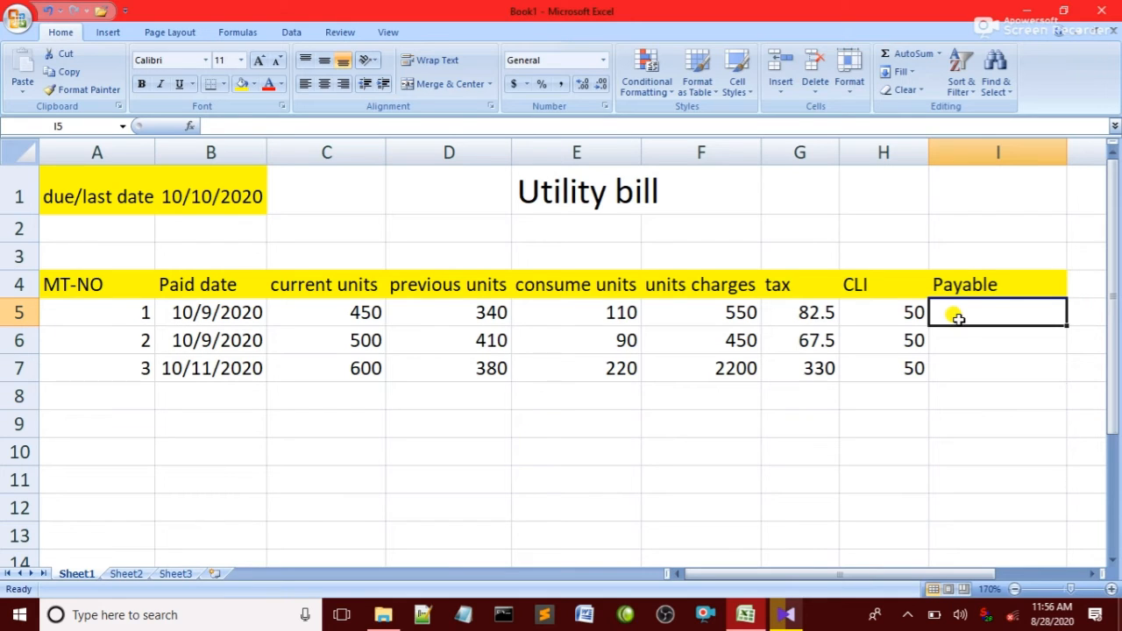
text(if()
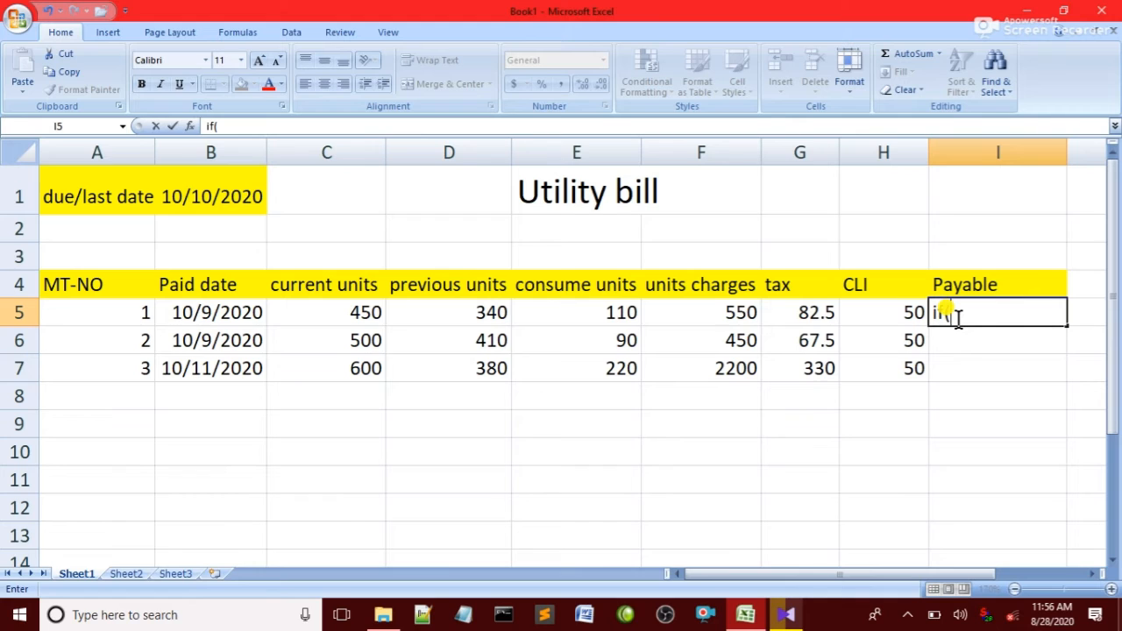
key(Left)
key(Left)
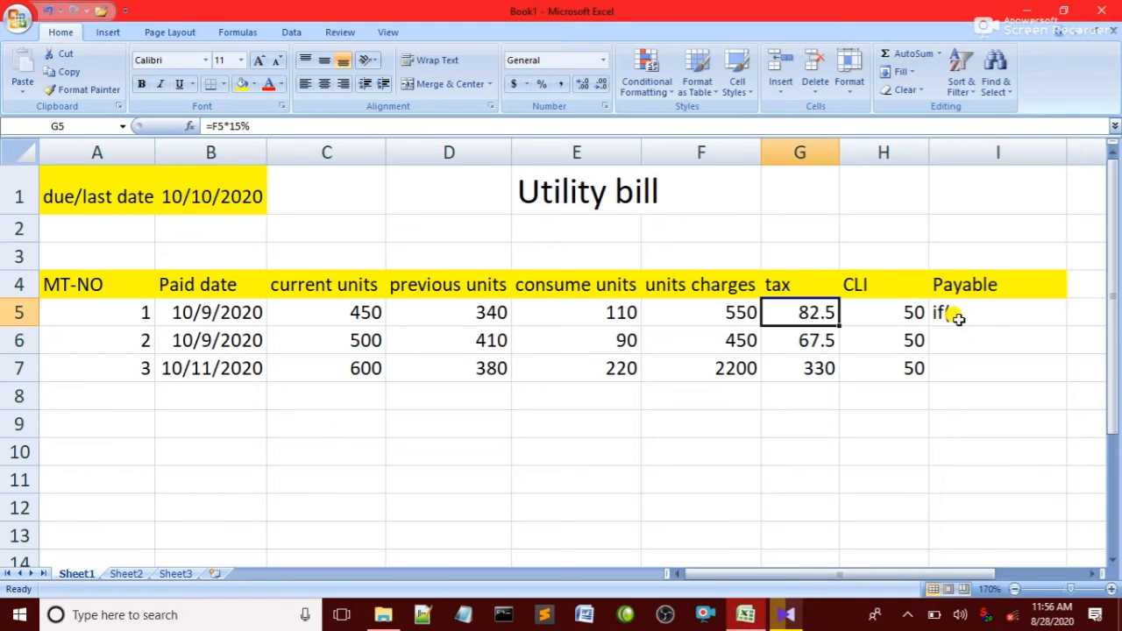
key(Right)
key(Right)
key(F2)
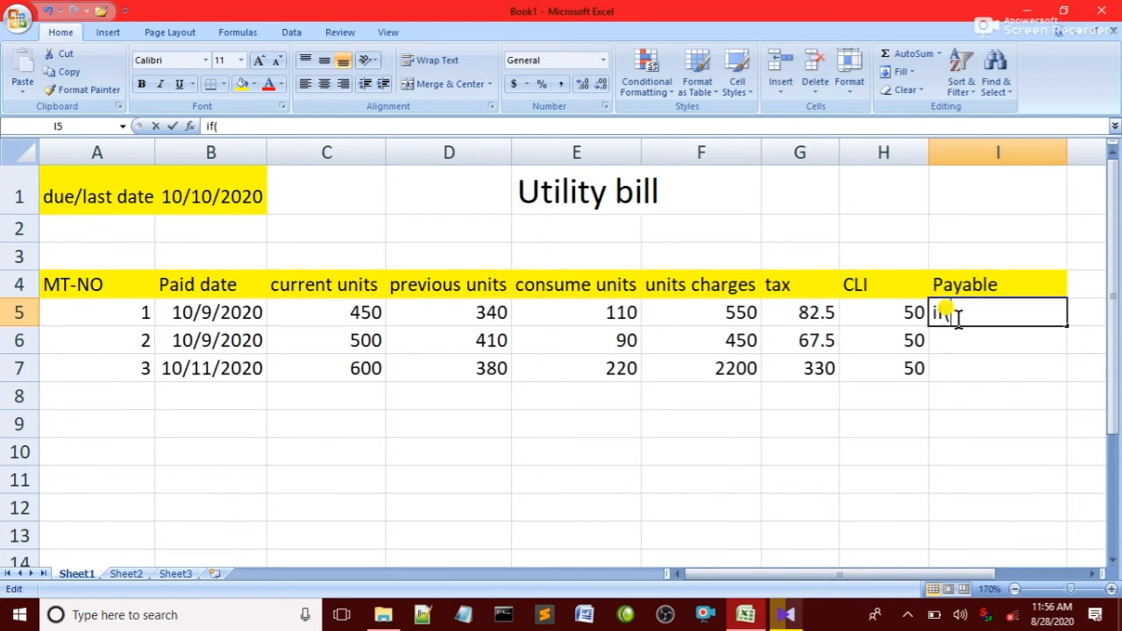
key(Home)
text(=)
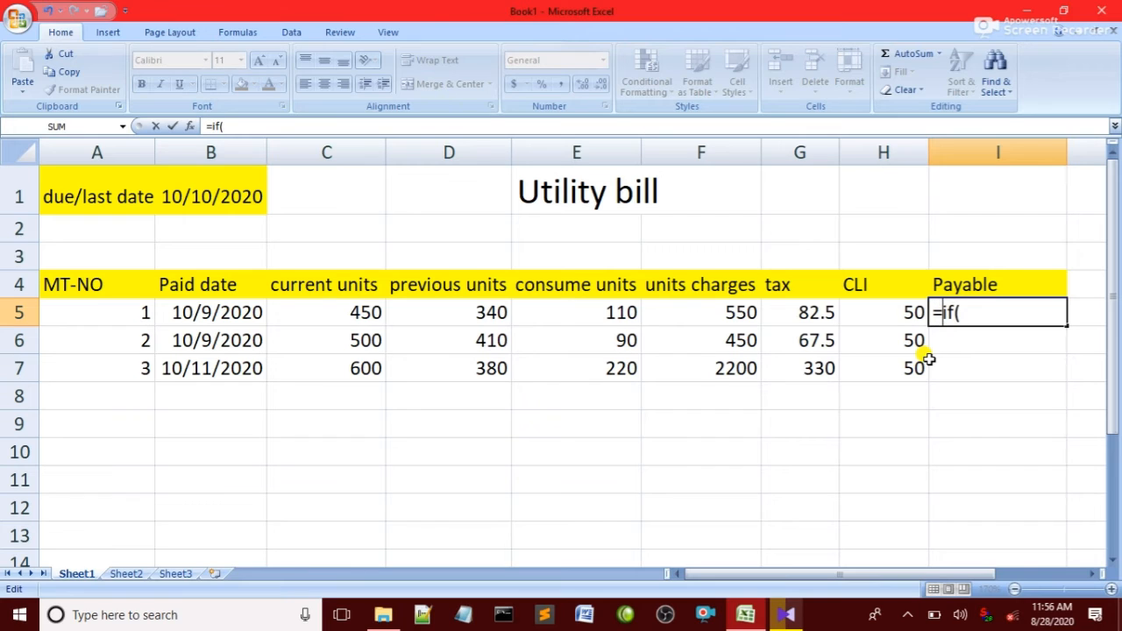
key(End)
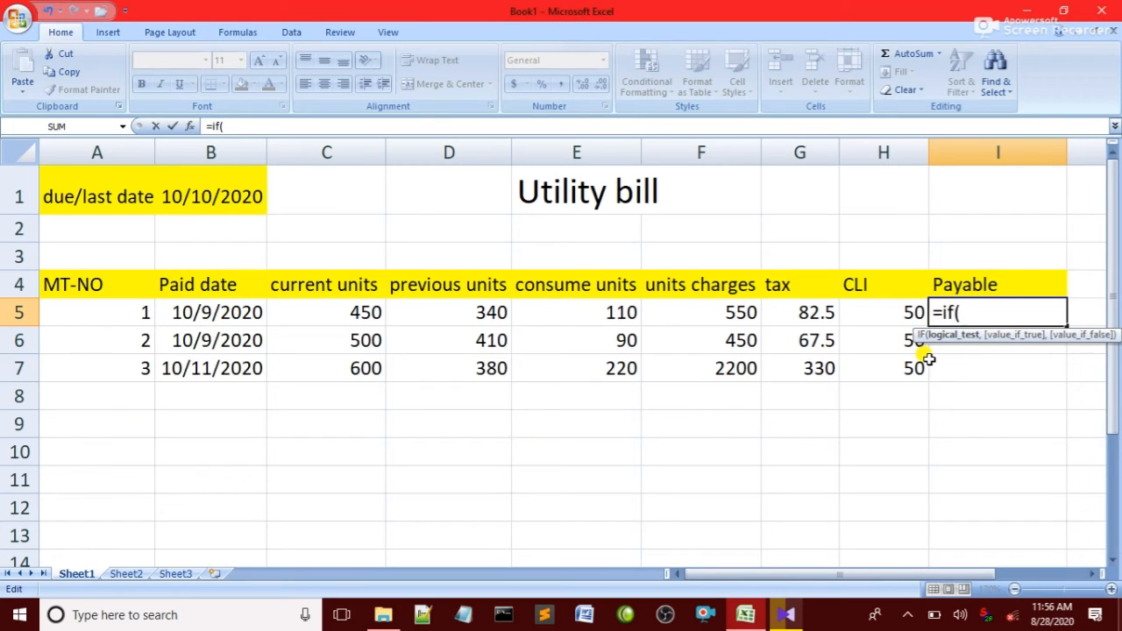
Add the test B5<B1 and the true value (F5+G5 to the Payable formula in I5.
click(202, 312)
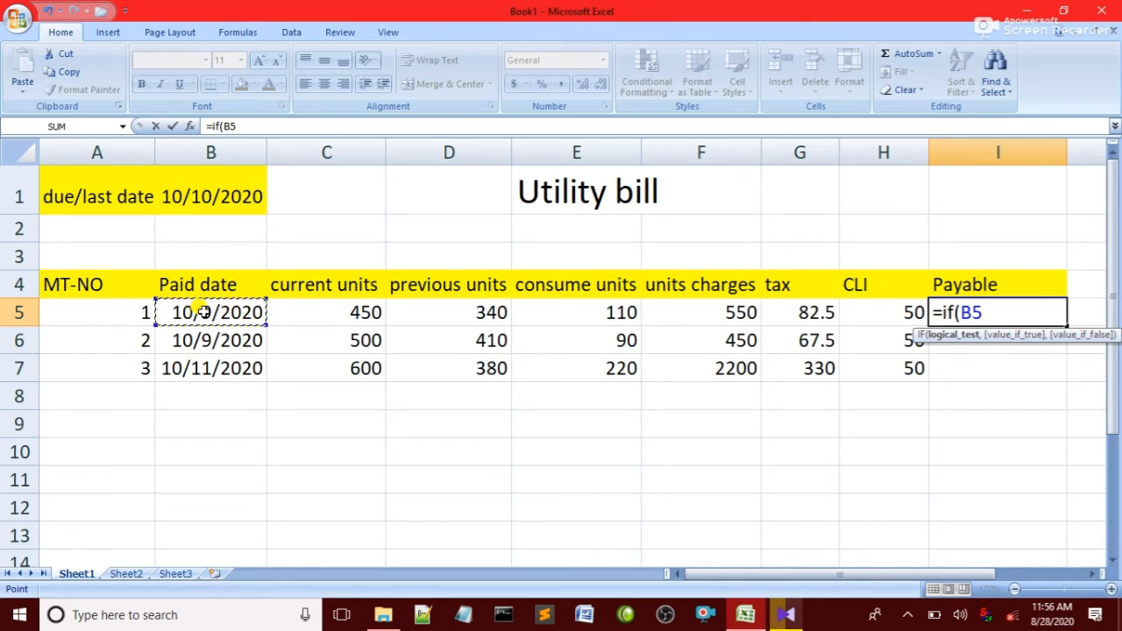
text(<)
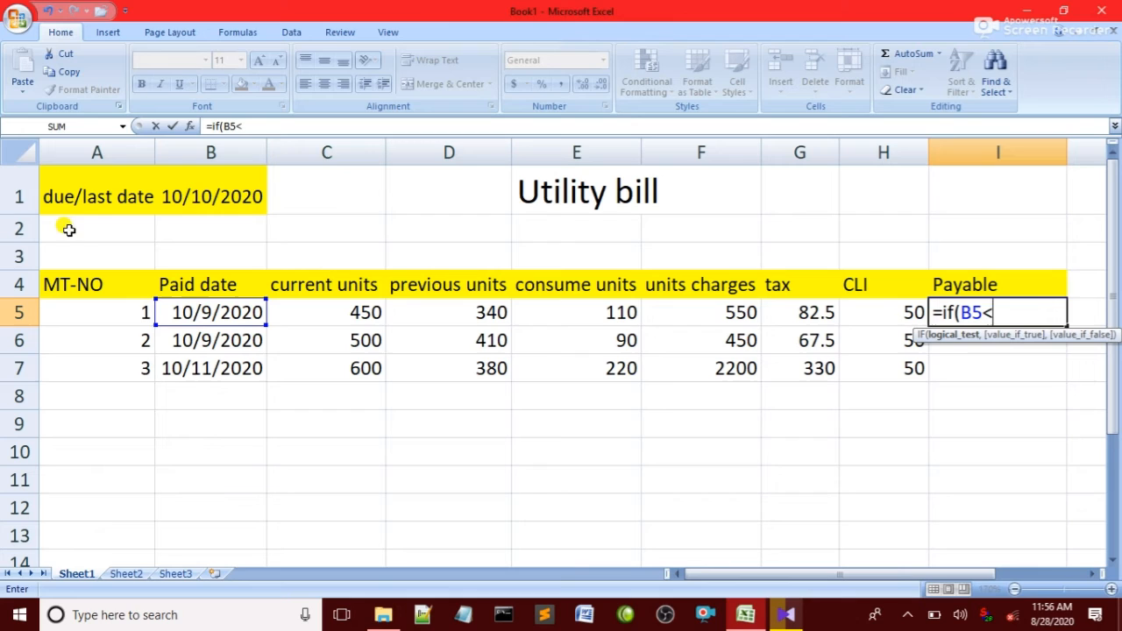
click(204, 197)
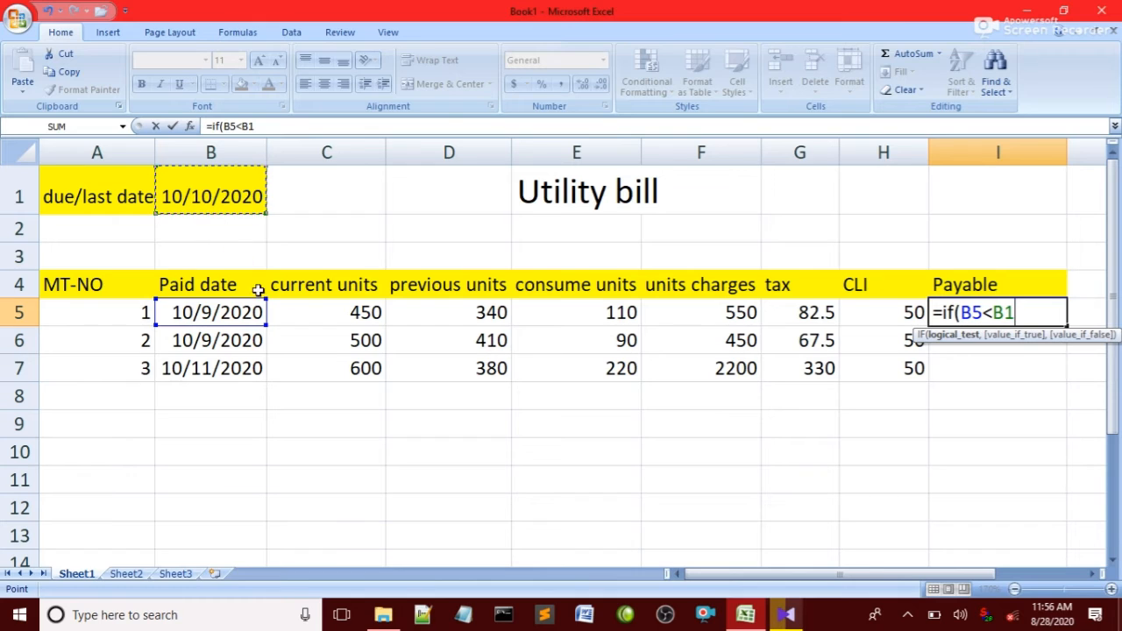
text(,)
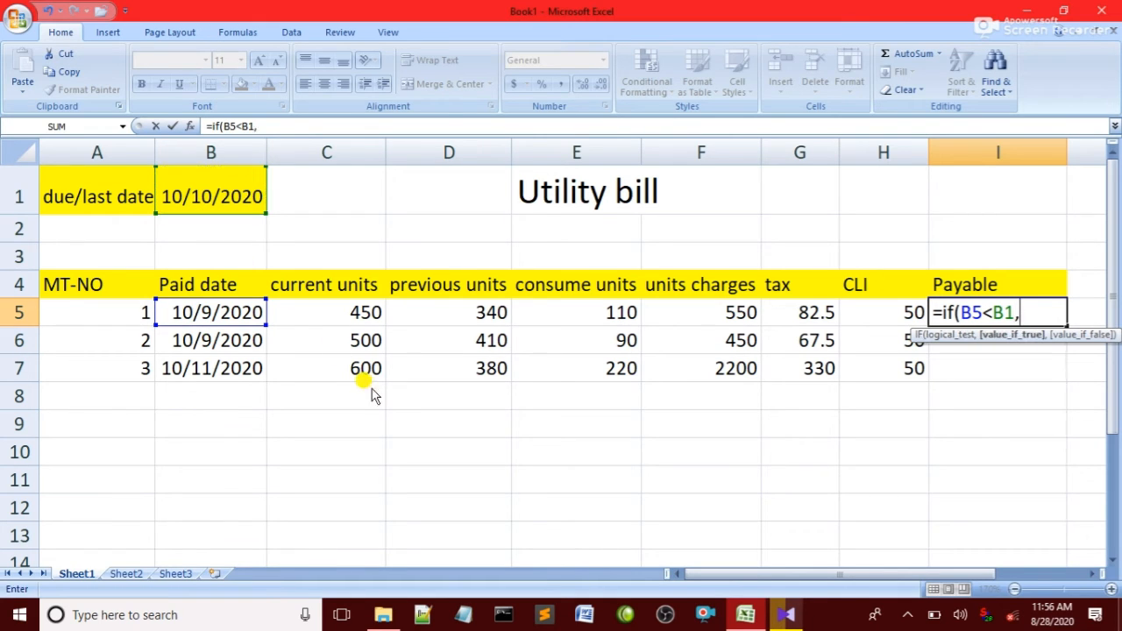
text(()
click(701, 314)
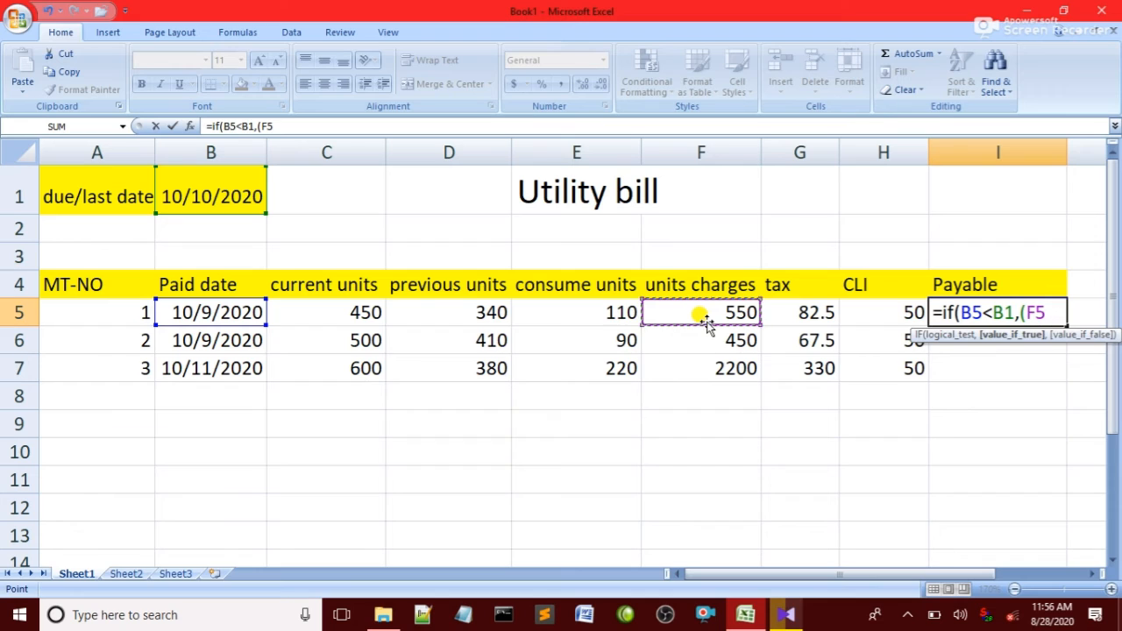
text(=)
key(BackSpace)
text(+)
click(805, 312)
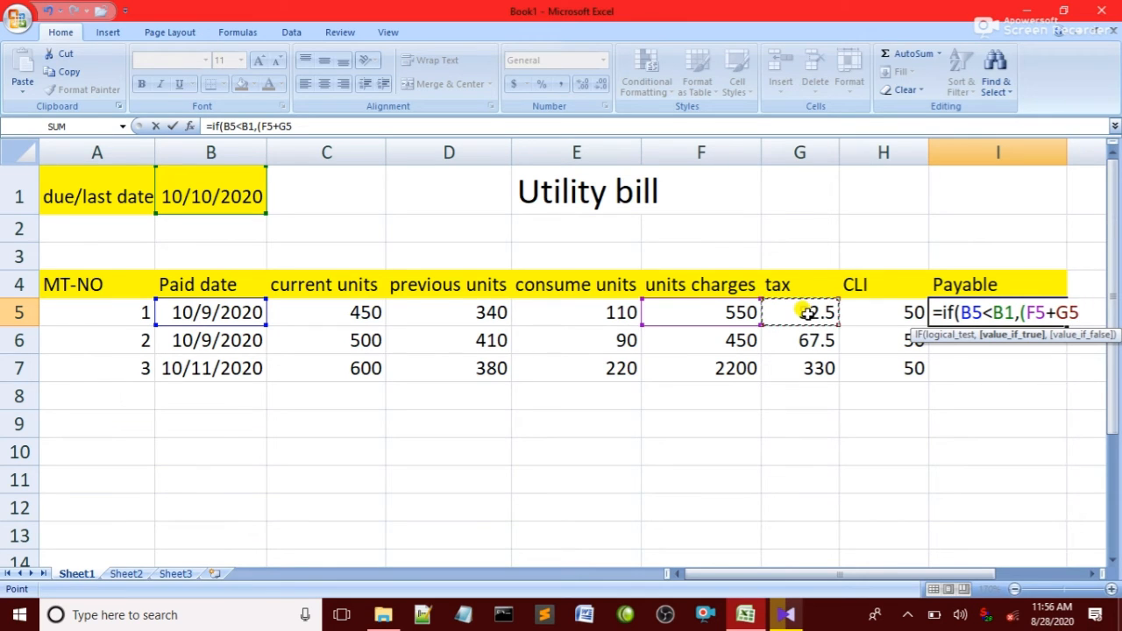
Add a nested IF with the test B5>B1 as the false value of the Payable formula in I5.
text(,if)
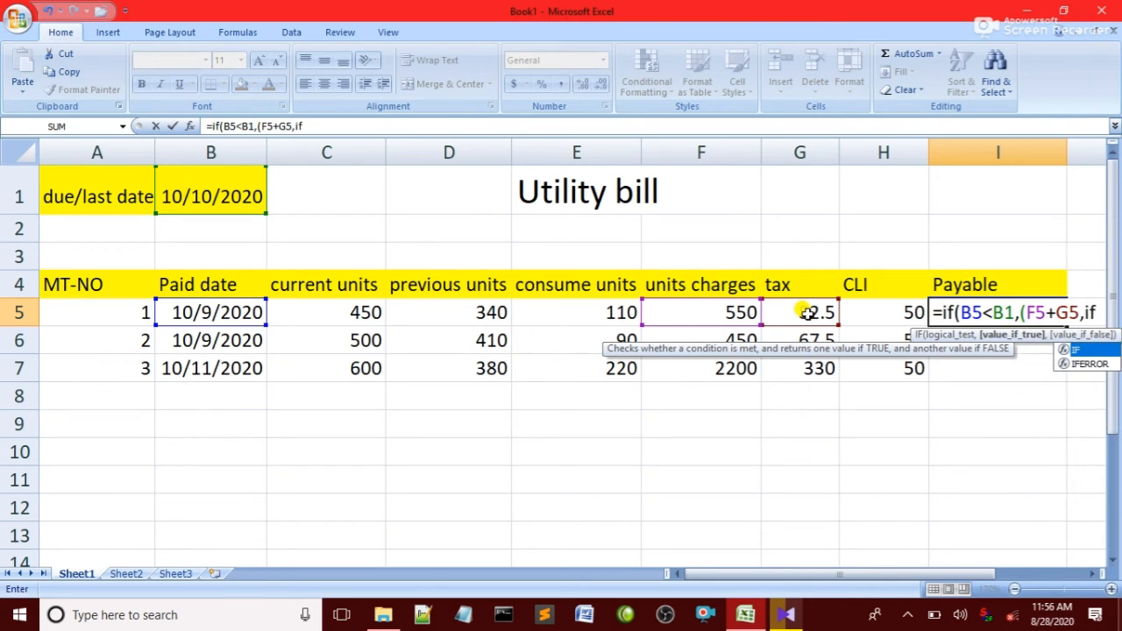
text(()
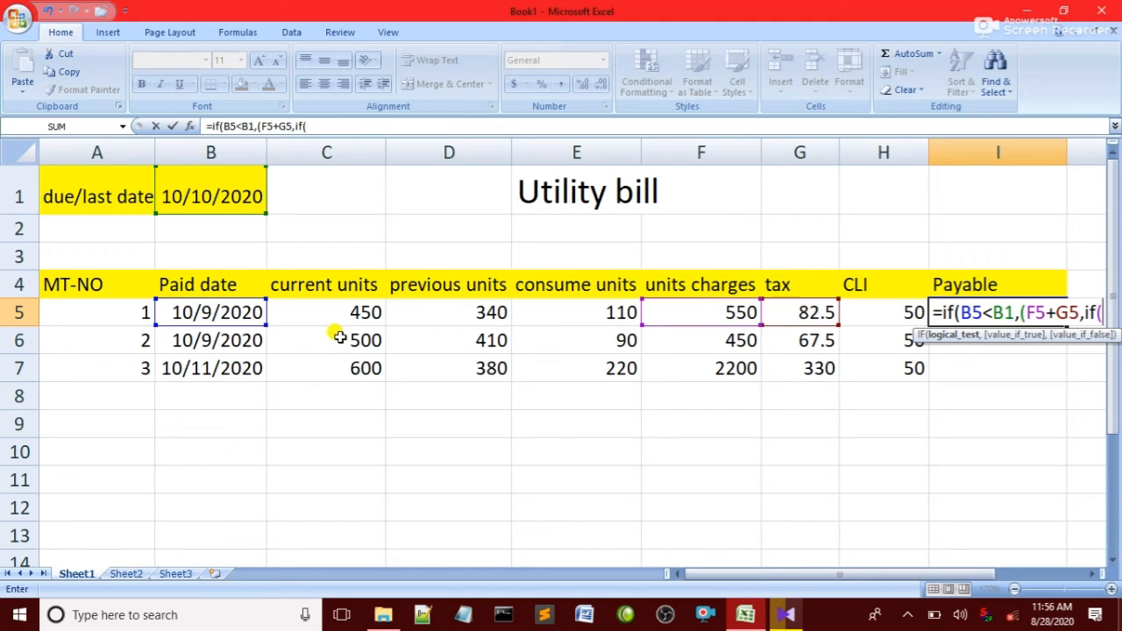
click(202, 315)
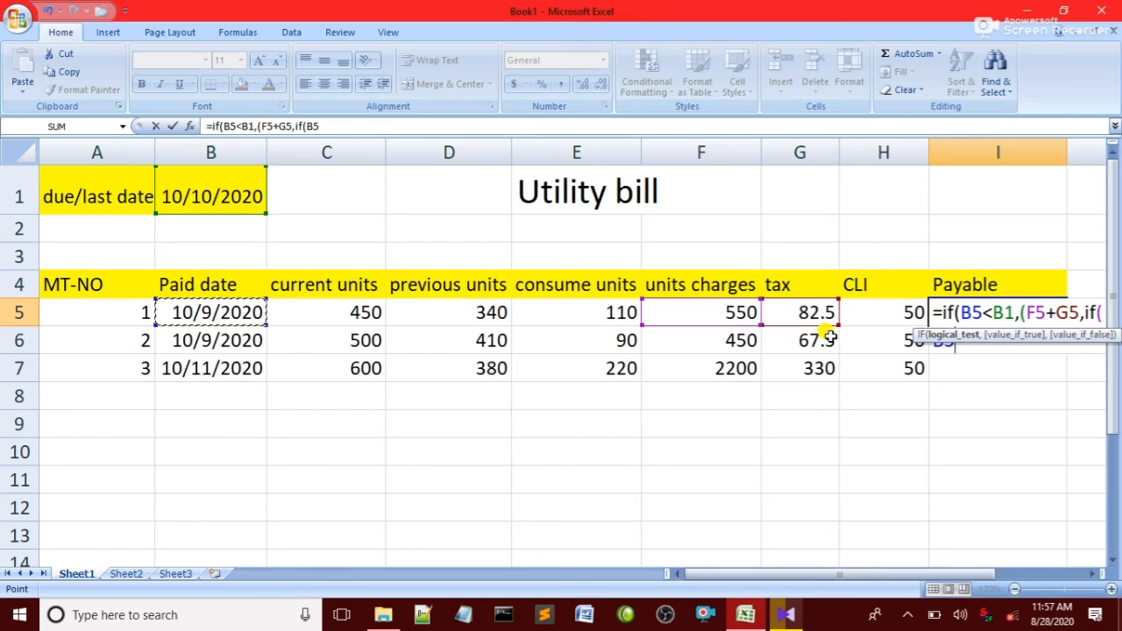
text(>)
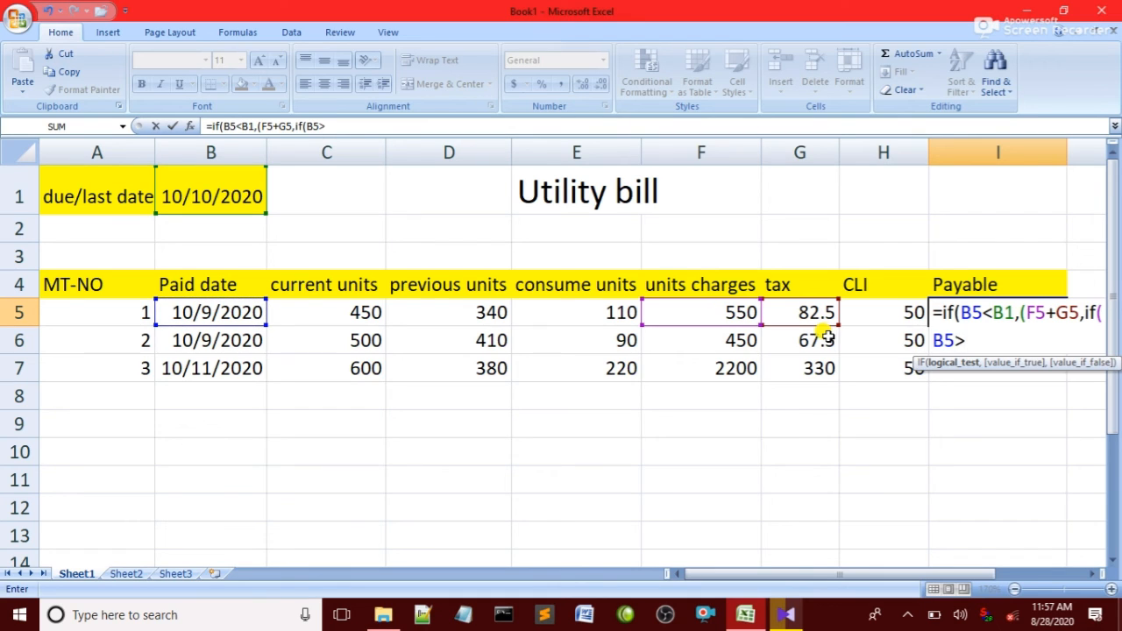
click(238, 207)
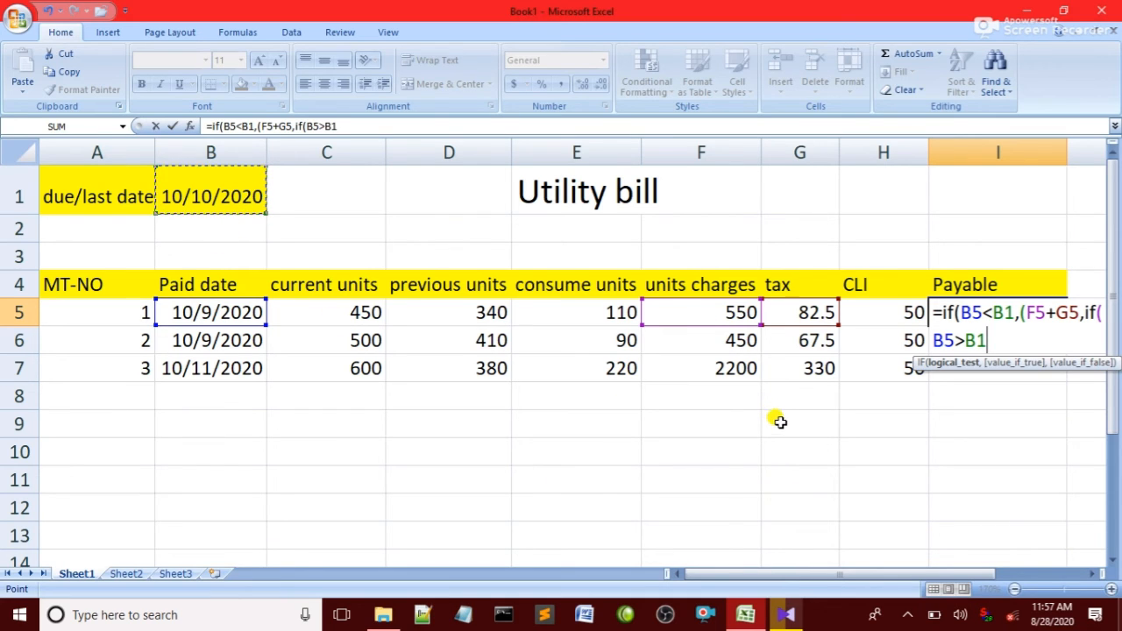
text(,)
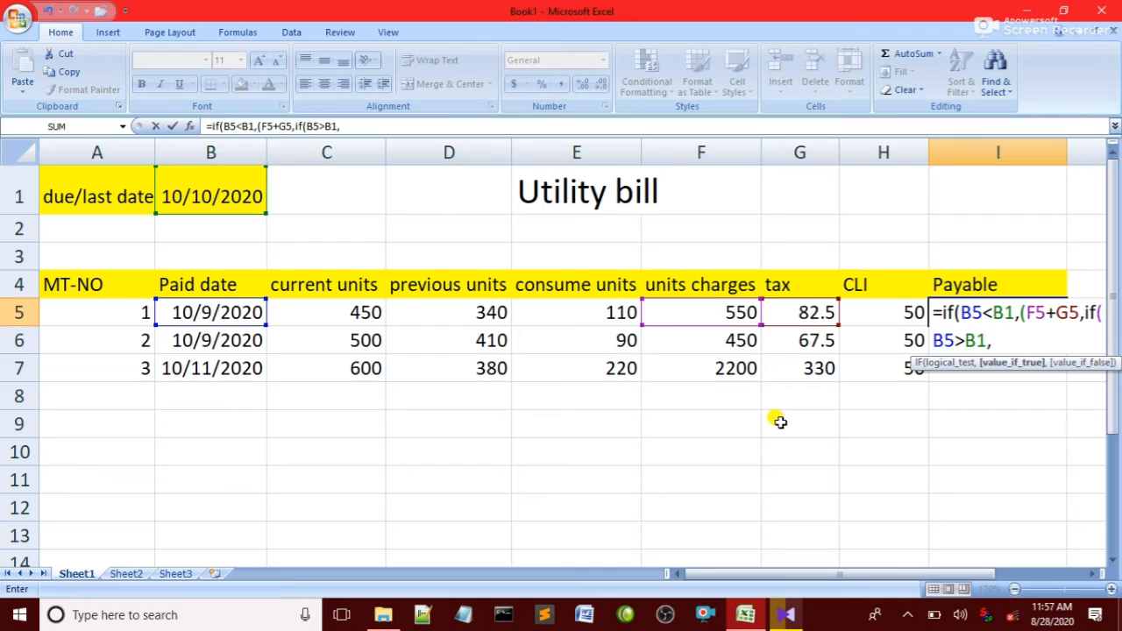
Give the nested IF the value F5+G5+H5, close both brackets and enter the formula in I5.
click(707, 319)
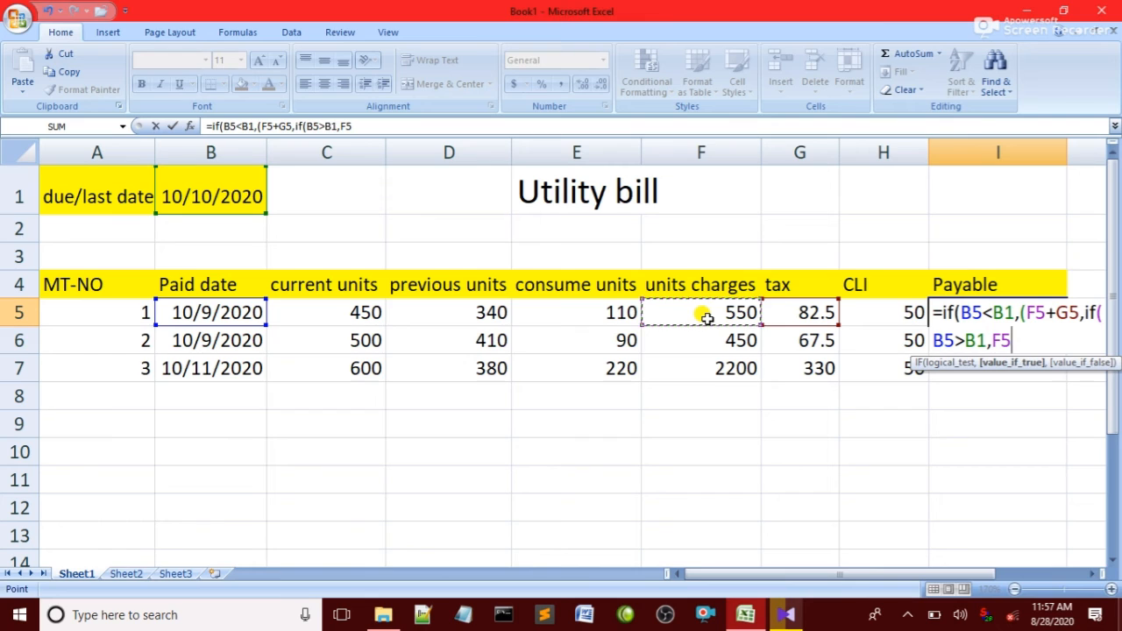
text(+)
click(818, 317)
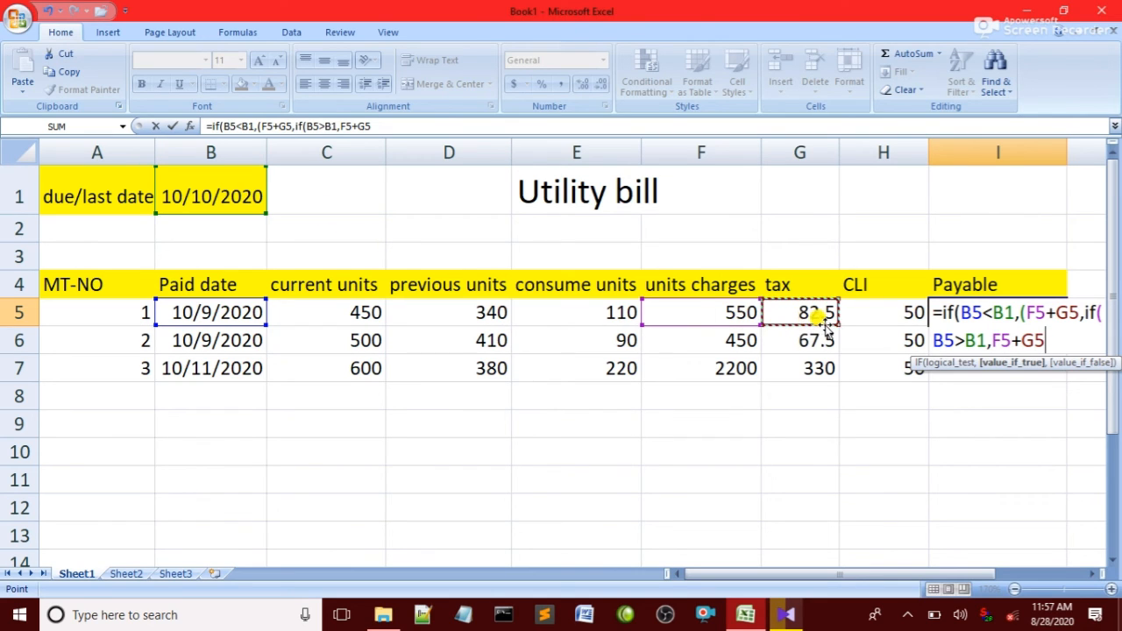
text(+)
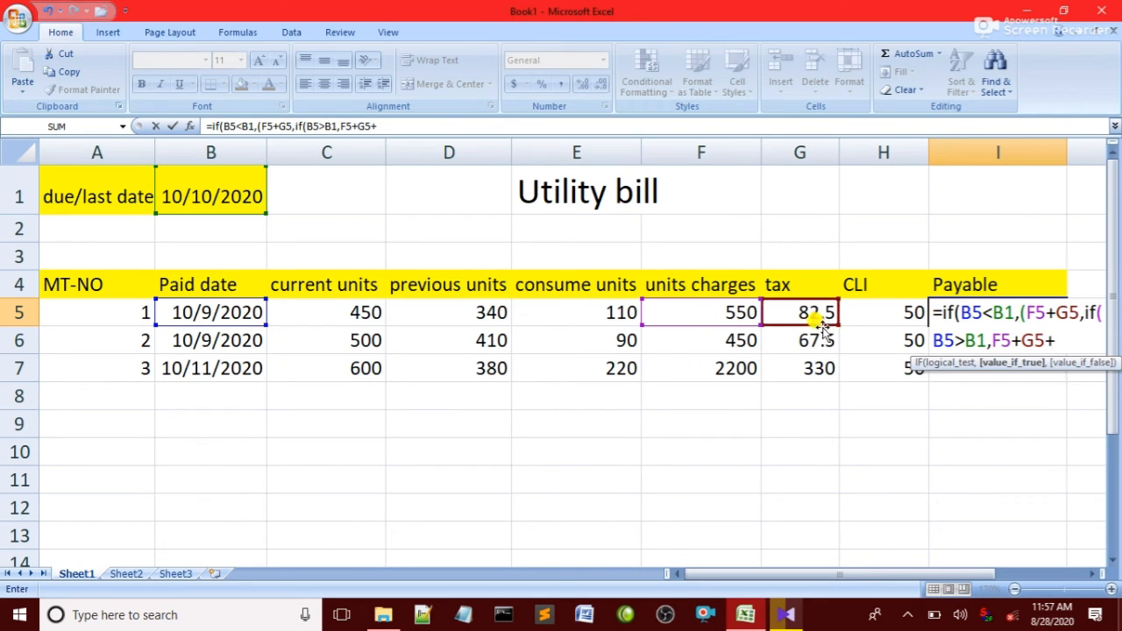
click(898, 313)
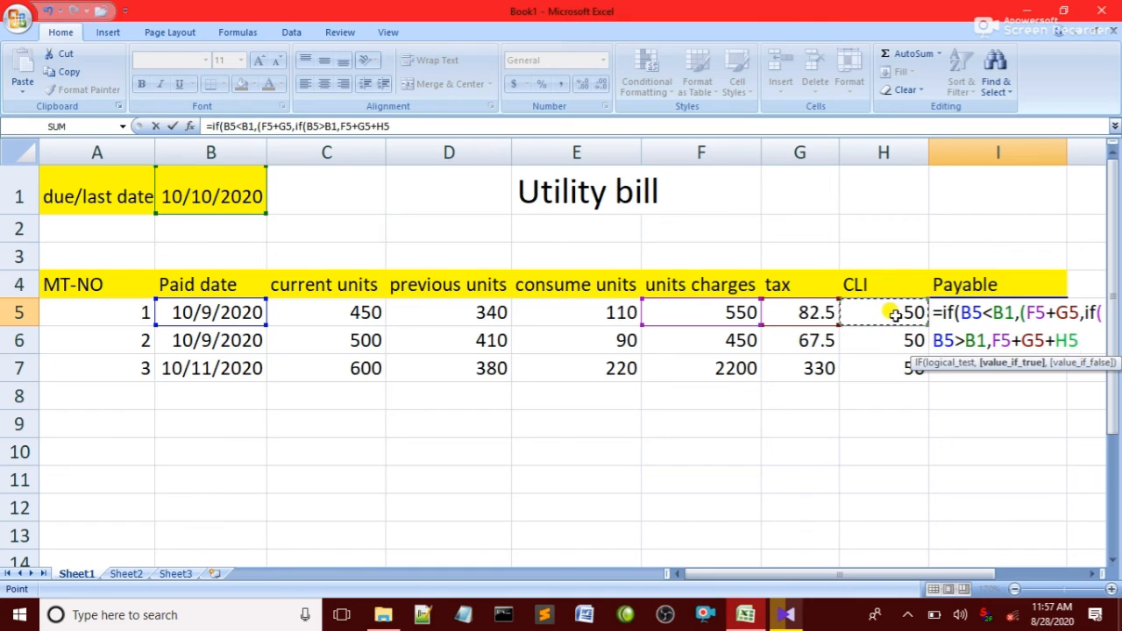
text()))
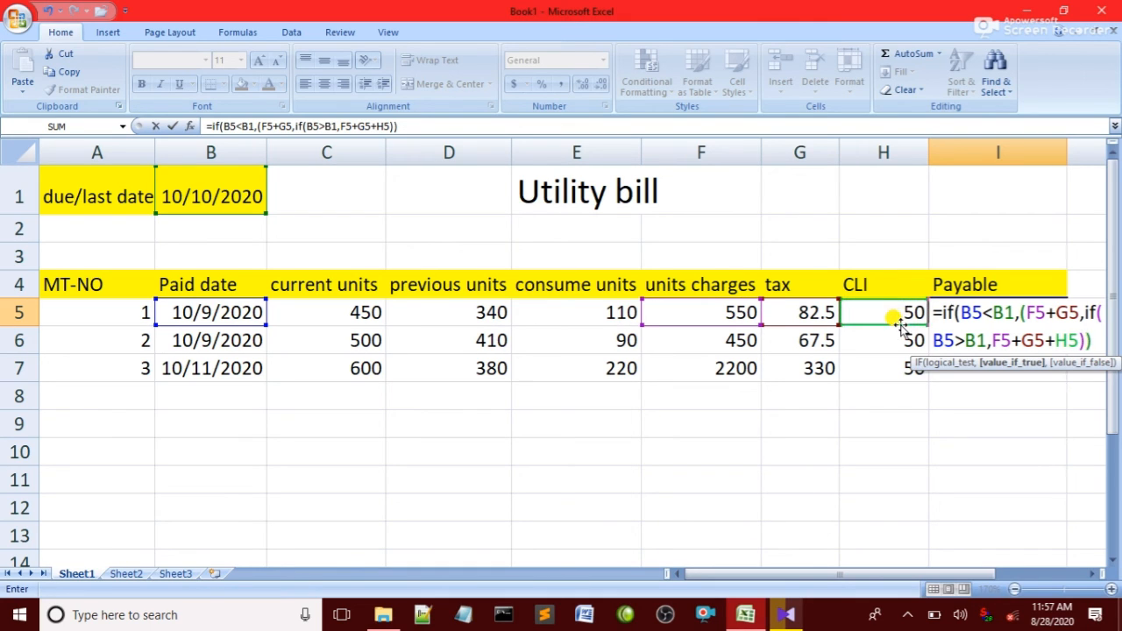
key(Return)
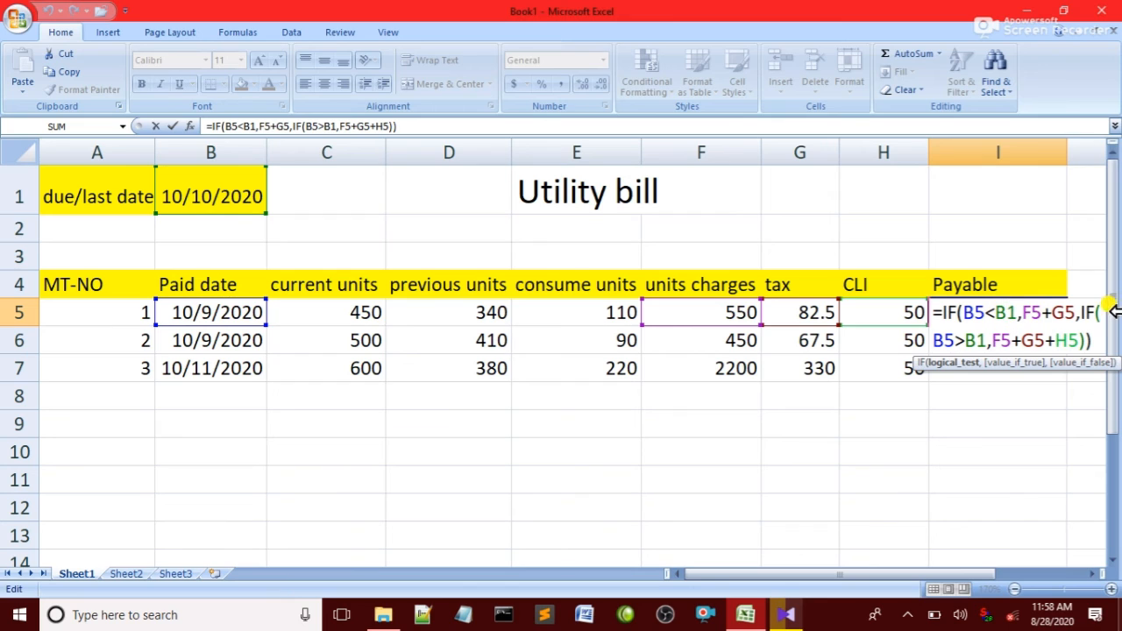
key(Return)
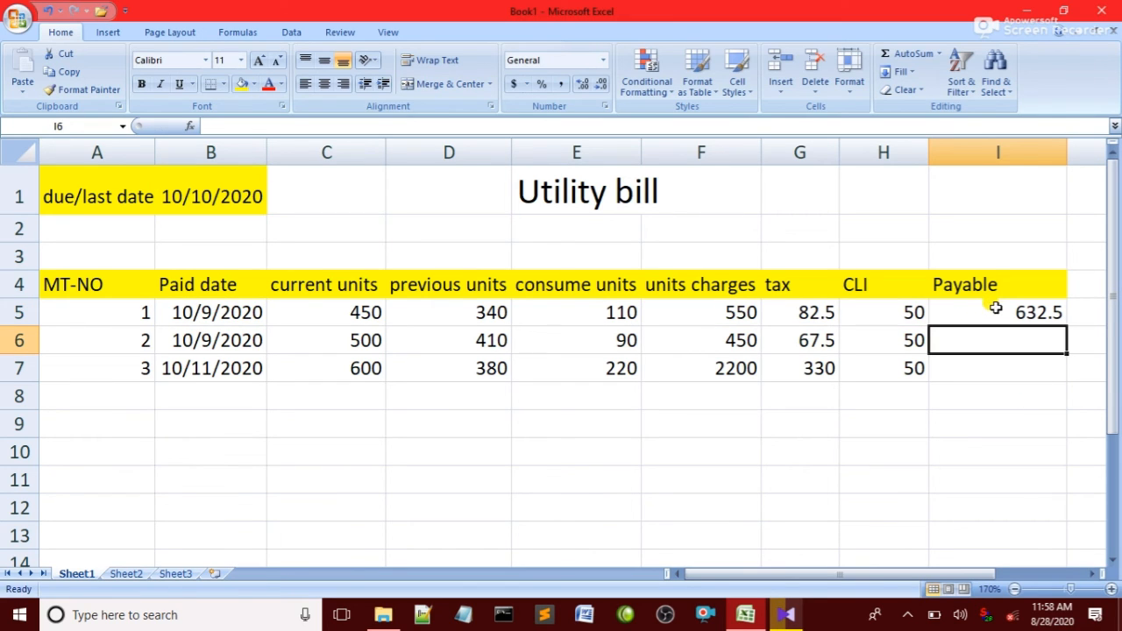
Fill the Payable formula down from I5 to I7.
drag(988, 302, 993, 359)
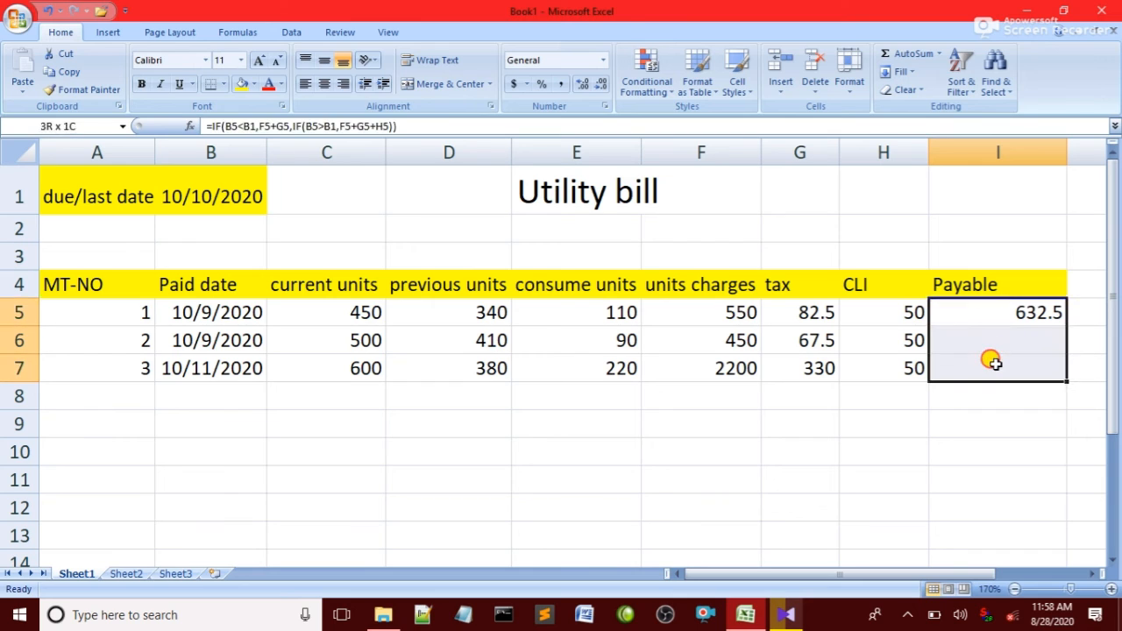
key(ctrl+d)
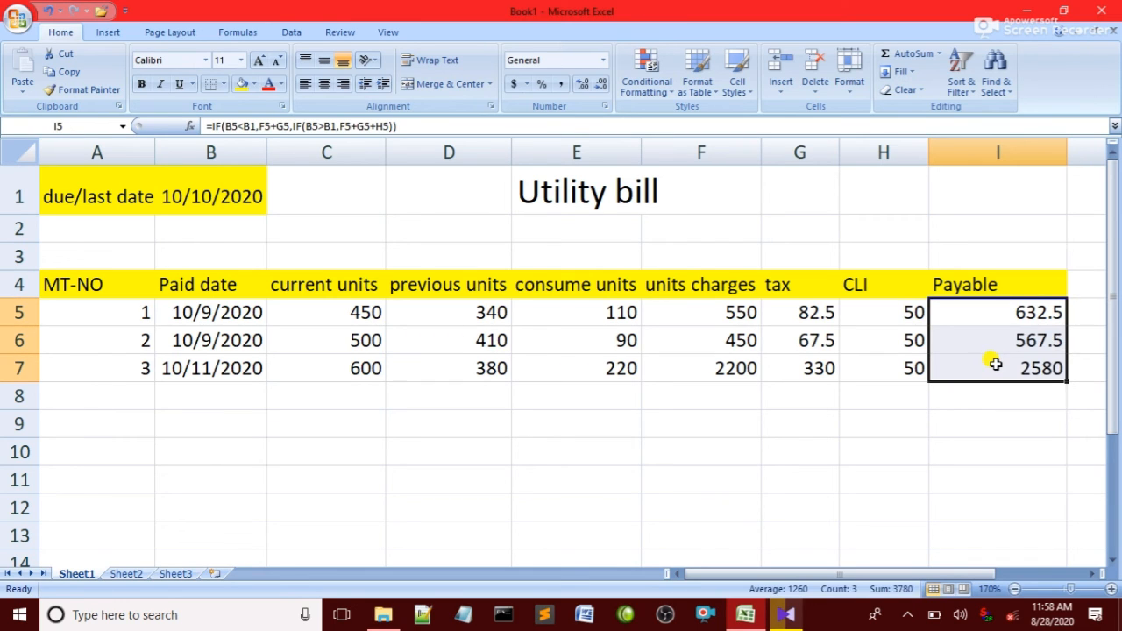
Edit the I5 formula to make the due-date reference in the first test absolute as $B$1.
double_click(988, 305)
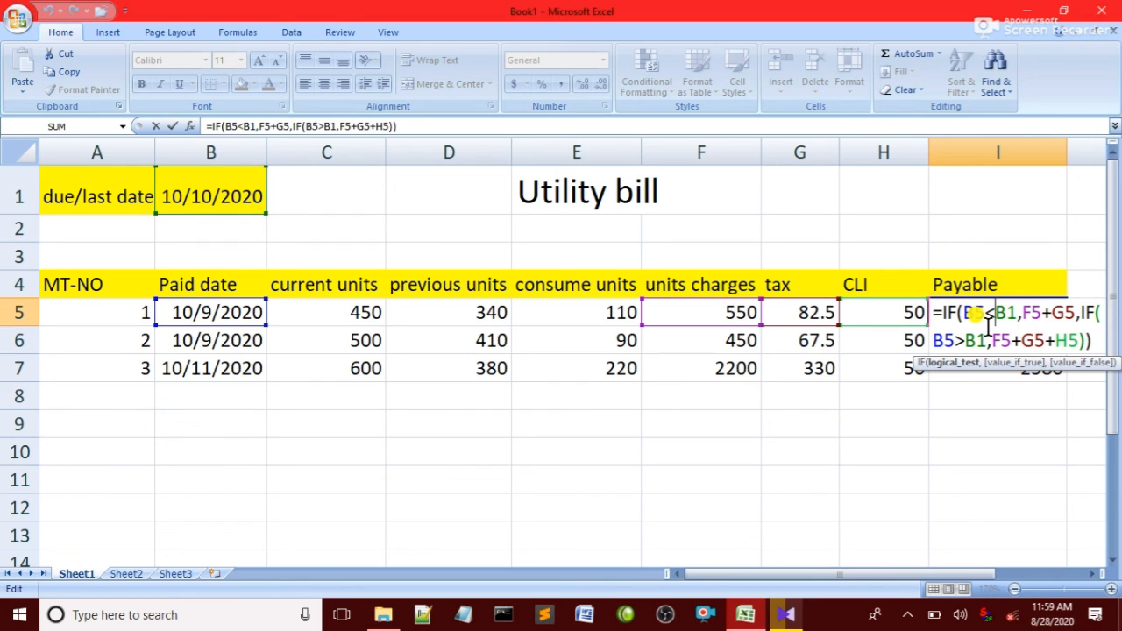
text($)
key(Right)
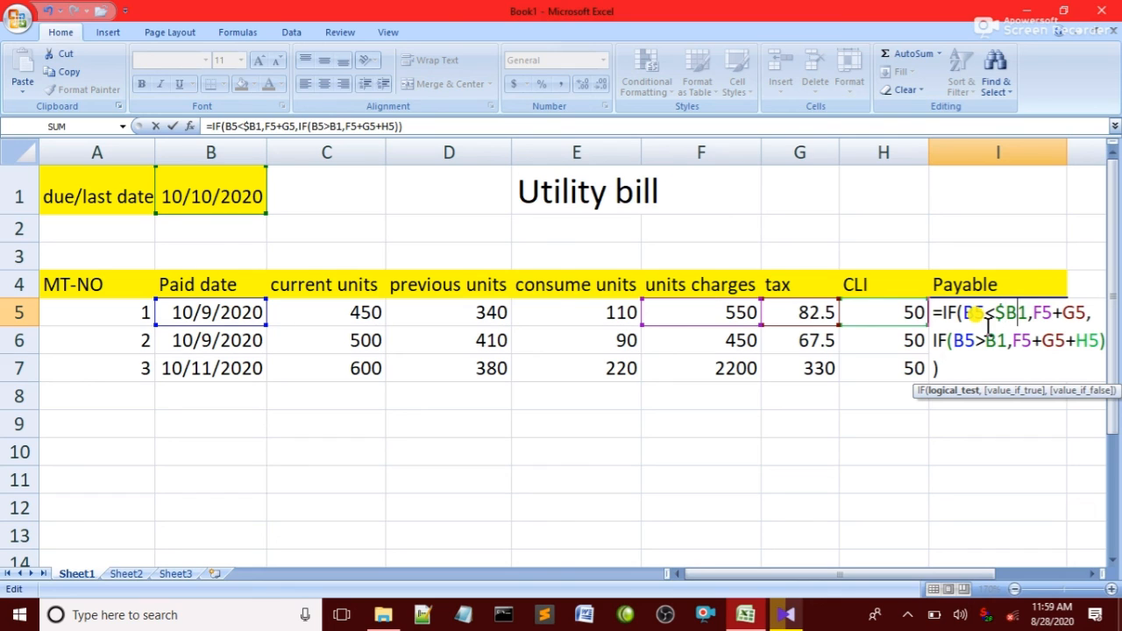
text($)
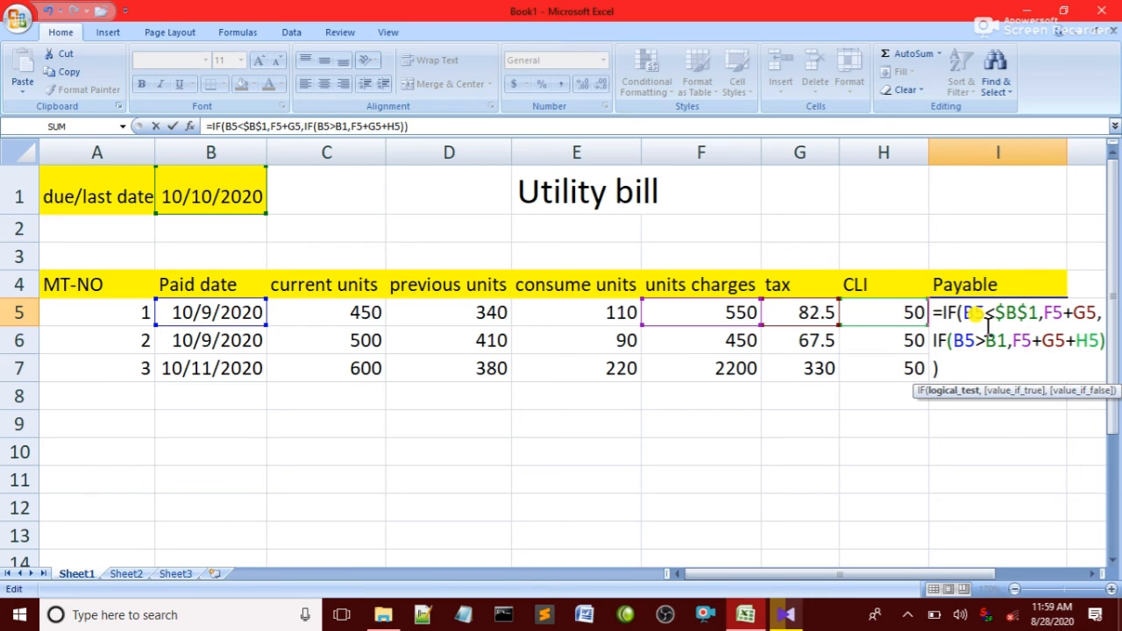
key(Return)
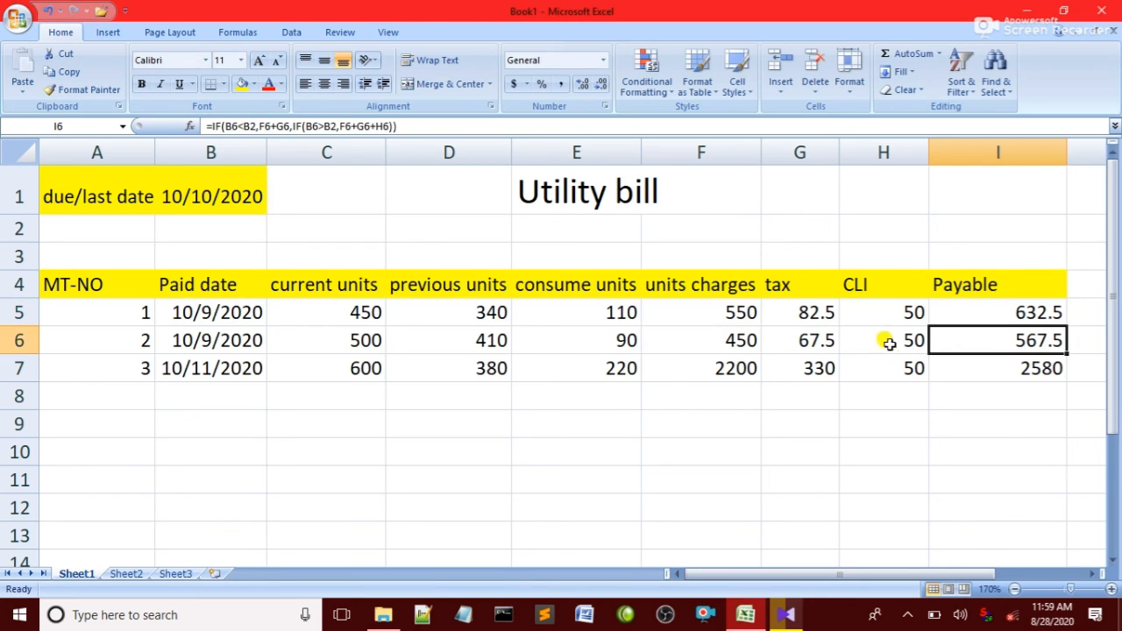
Fill the corrected Payable formula down from I5 to I7.
drag(1009, 317, 1012, 386)
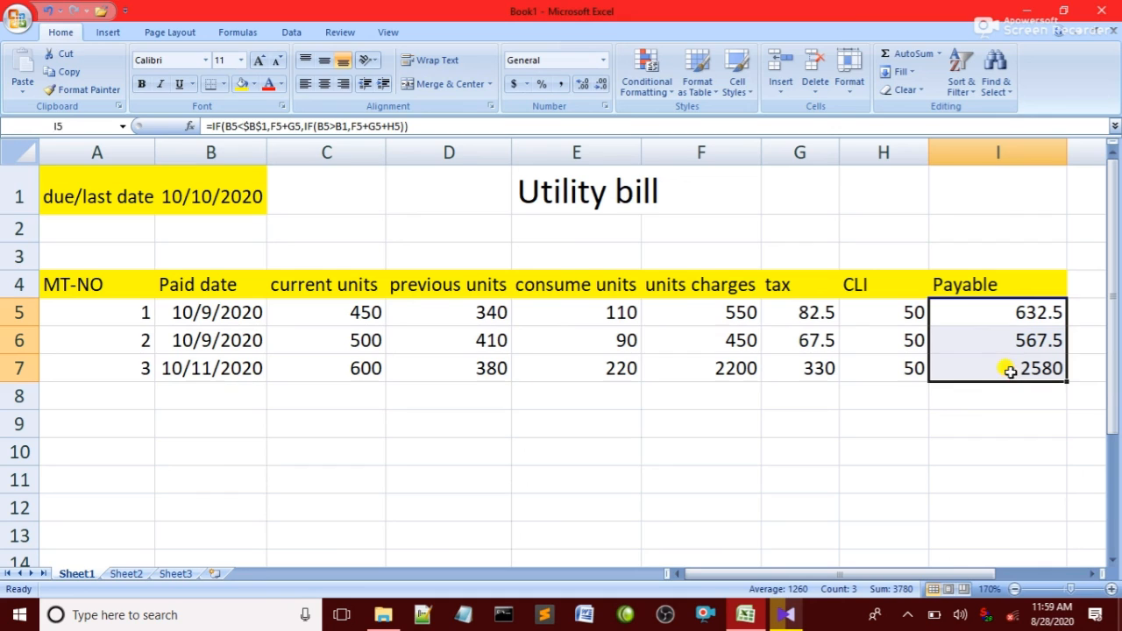
key(ctrl+d)
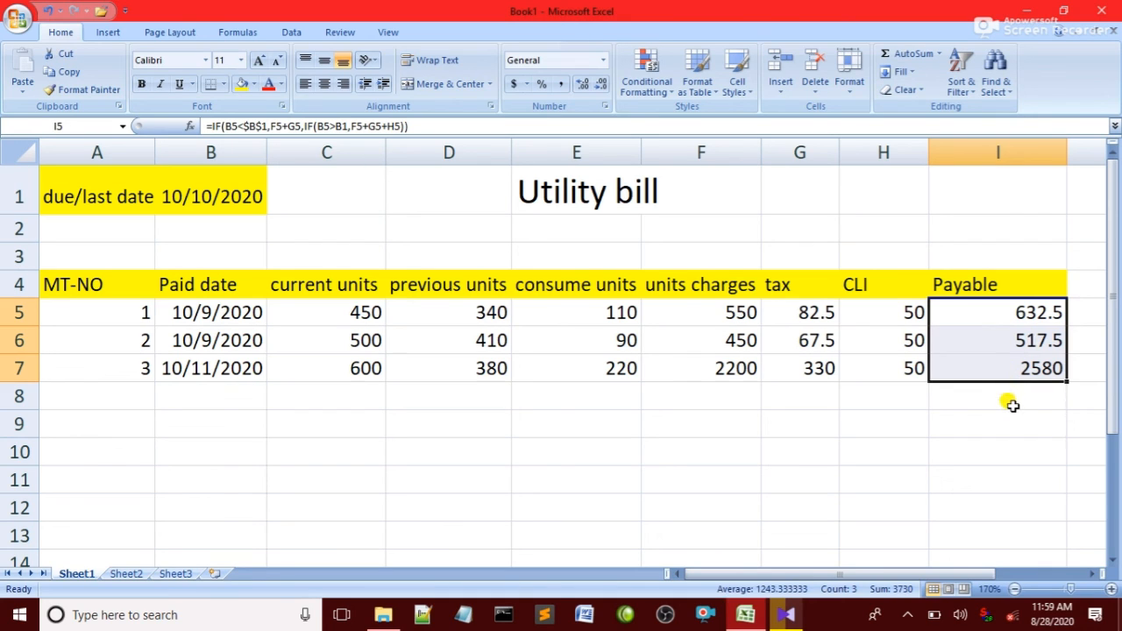
Inspect the Payable formula in I7 and the paid date in B7.
click(1008, 399)
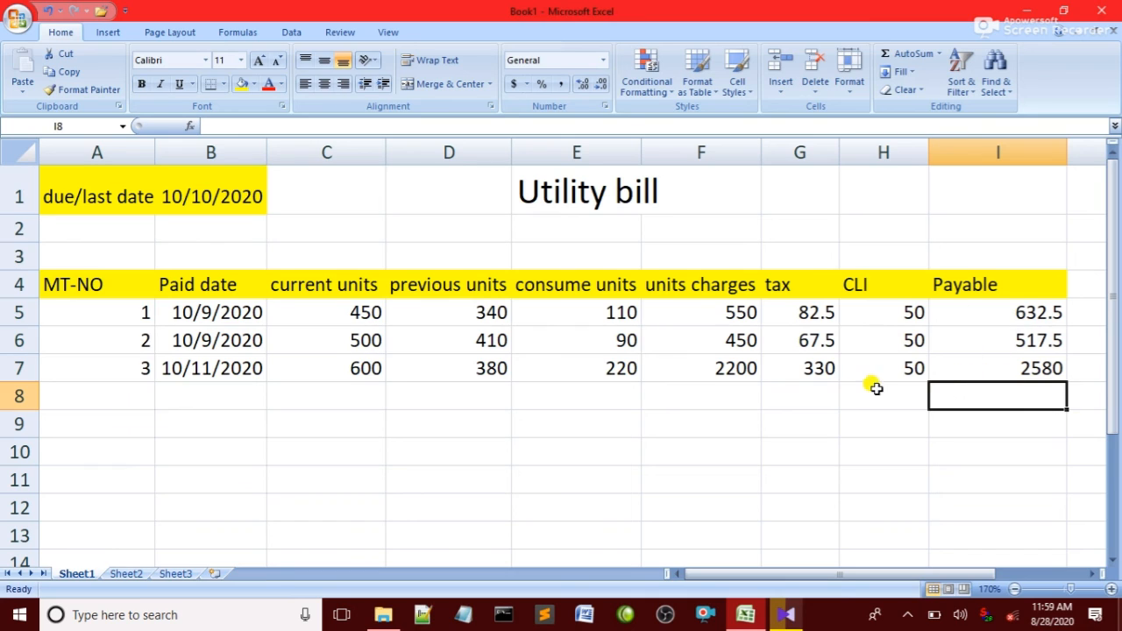
click(988, 369)
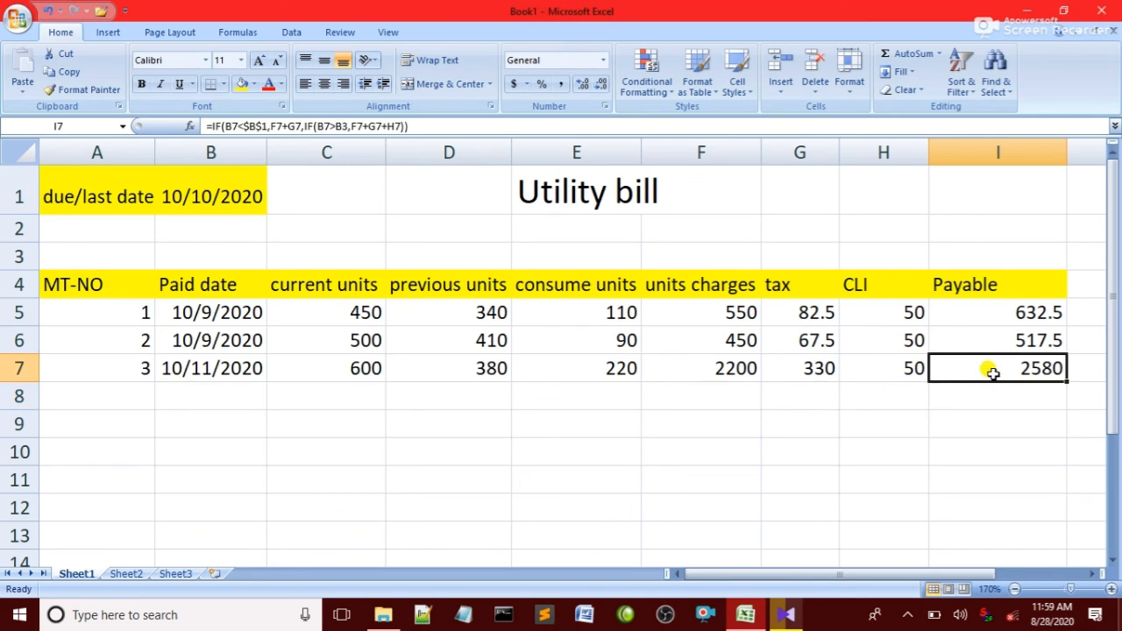
click(203, 374)
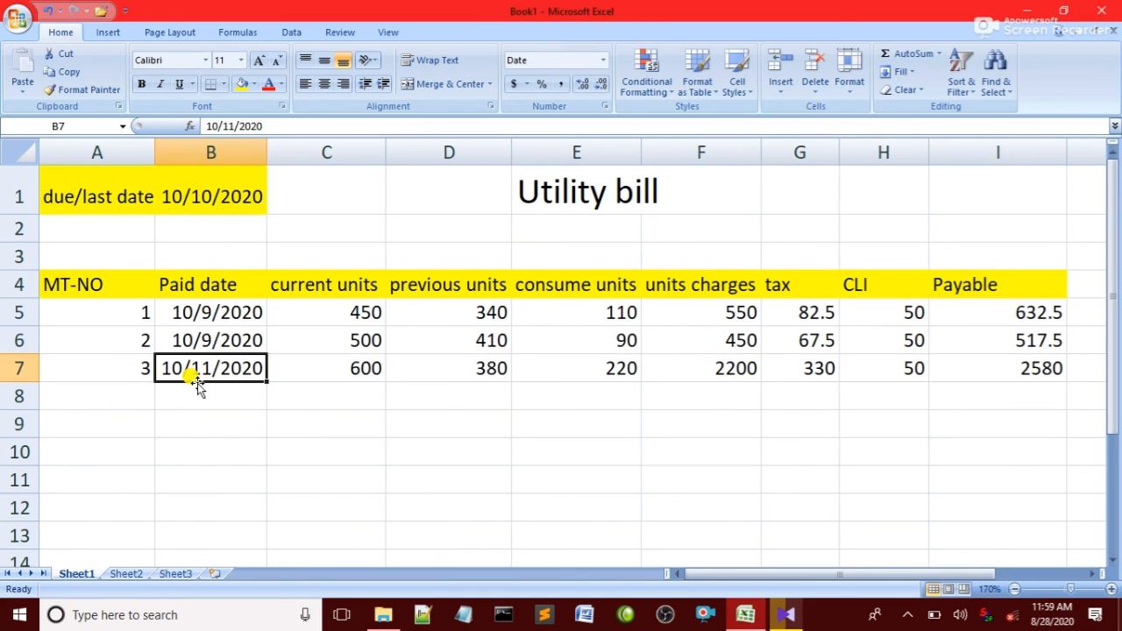
click(1012, 373)
click(843, 412)
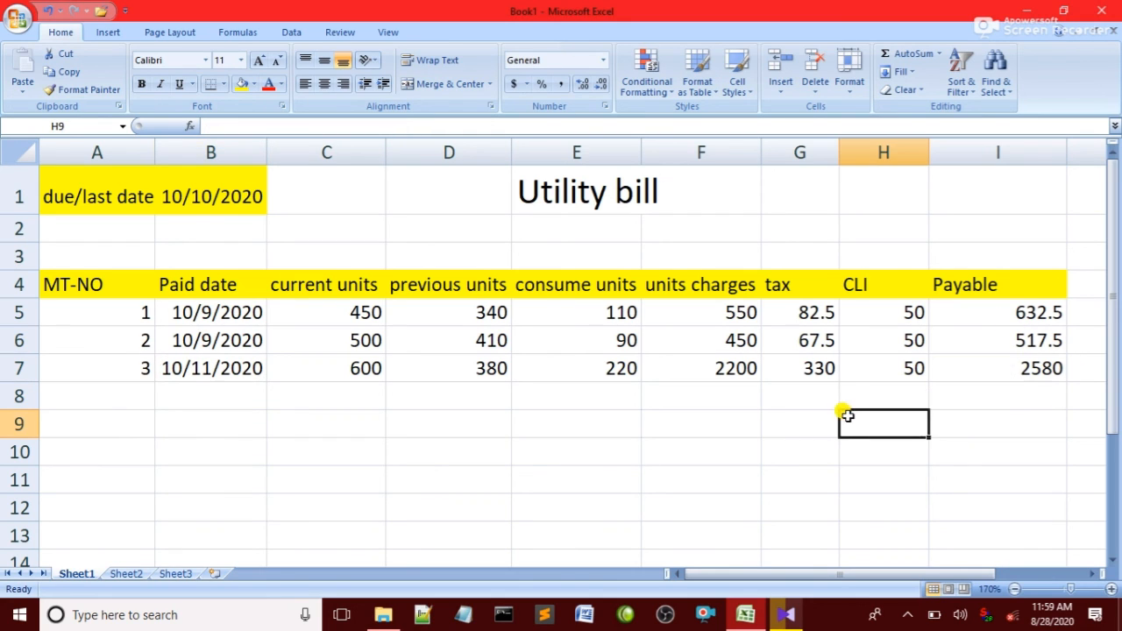